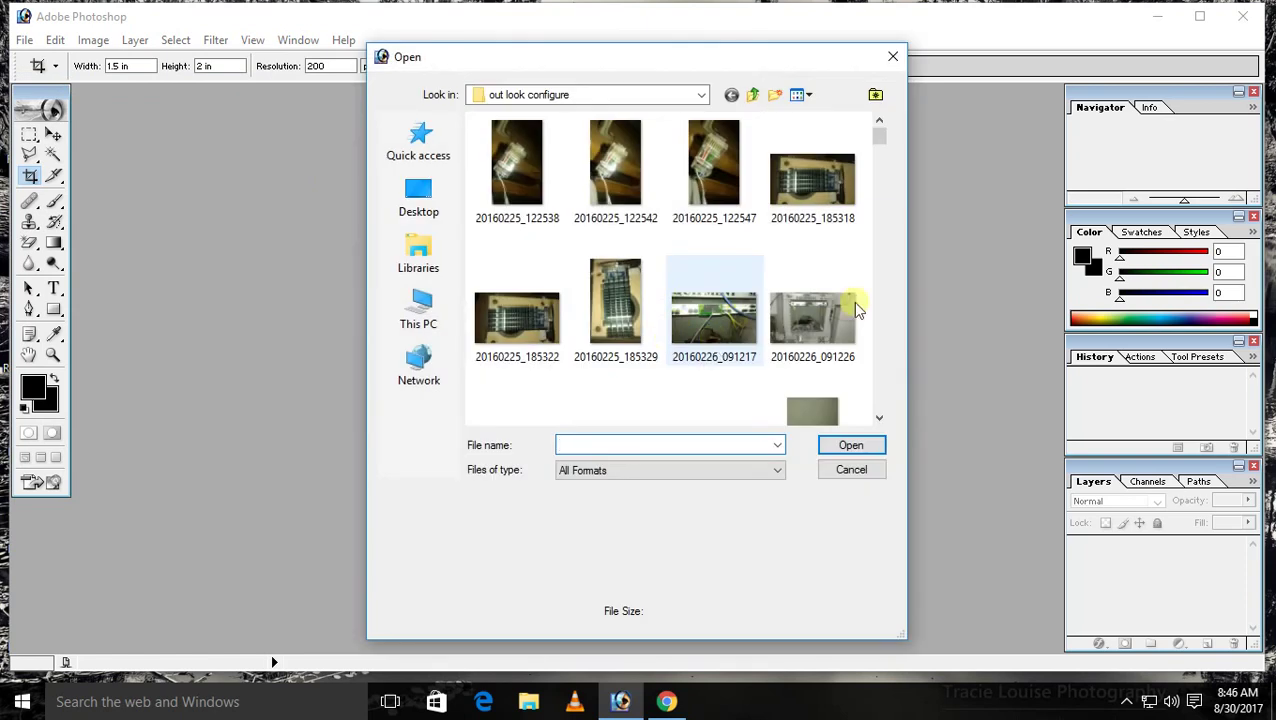
Open the photo 20160229_203222 from the "out look configure" folder
left_click_drag(869, 142, 915, 282)
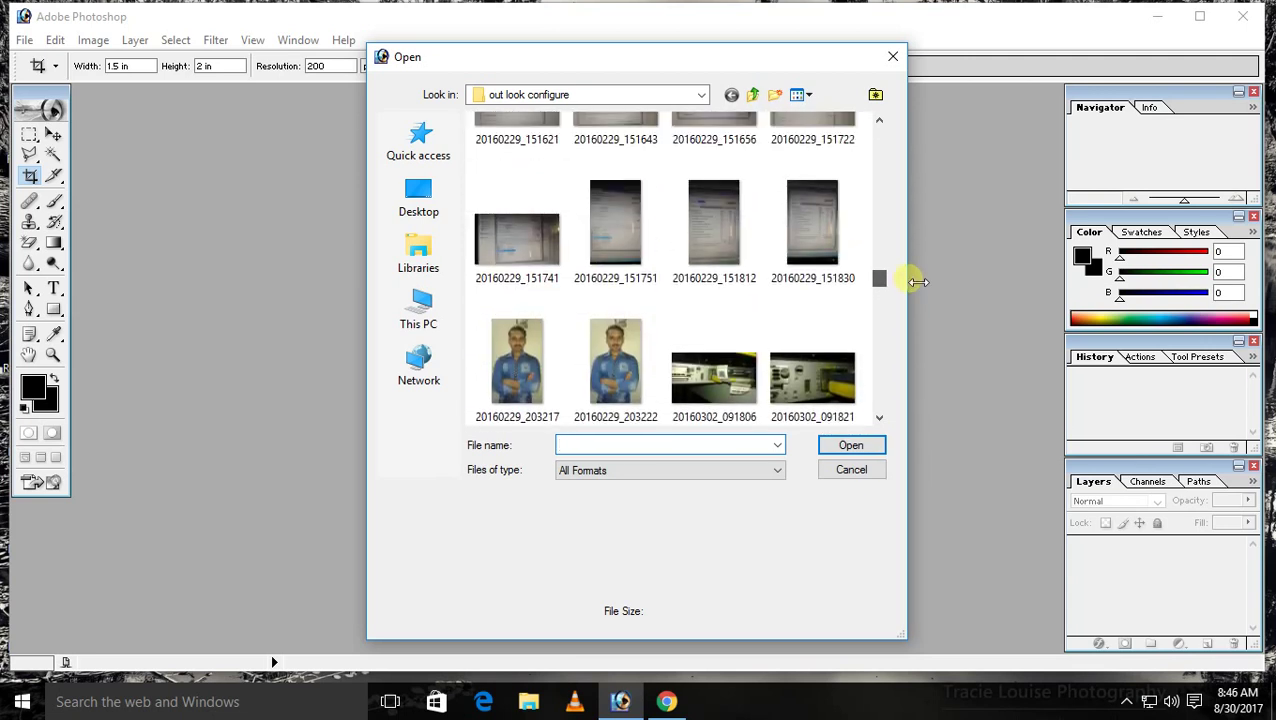
double_click(615, 360)
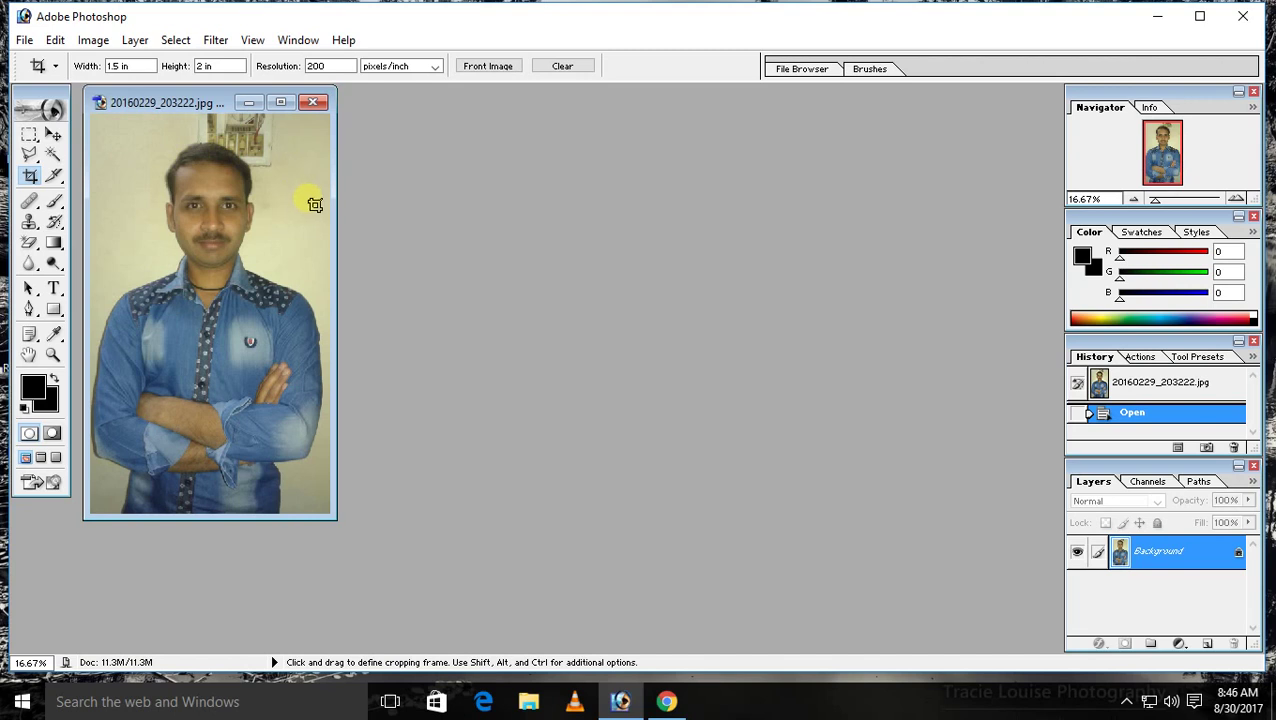
Brighten the photo with Curves, applying the automatic correction and adding RGB points at input 120, output 148 and input 159, output 193
key("ctrl+m")
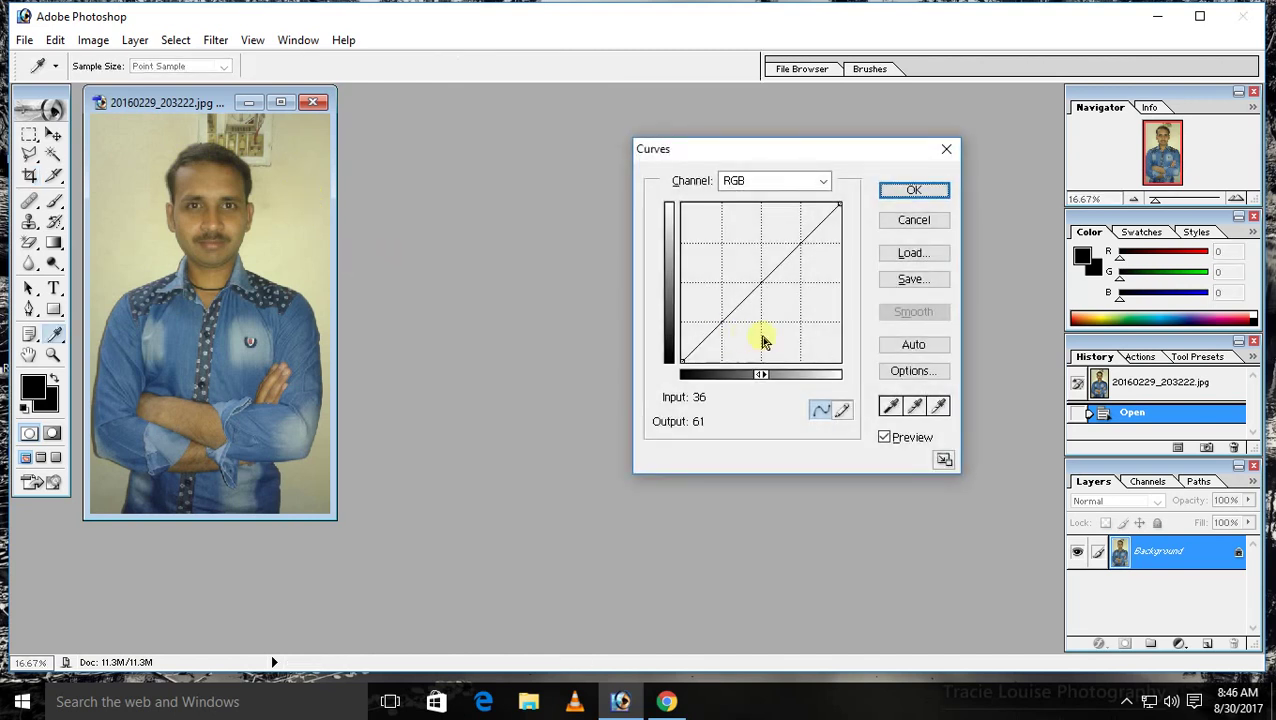
left_click(916, 348)
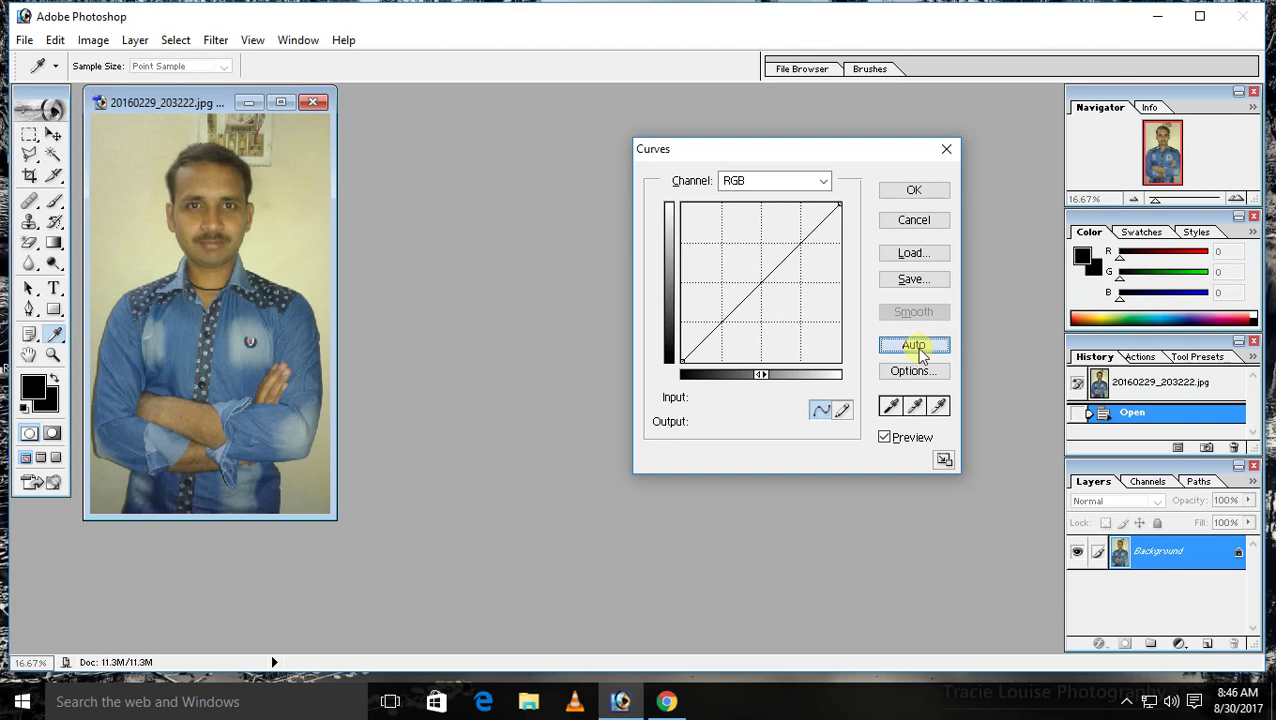
left_click(760, 278)
mouse_move(760, 278)
left_mouse_down()
mouse_move(748, 264)
mouse_move(757, 269)
left_mouse_up()
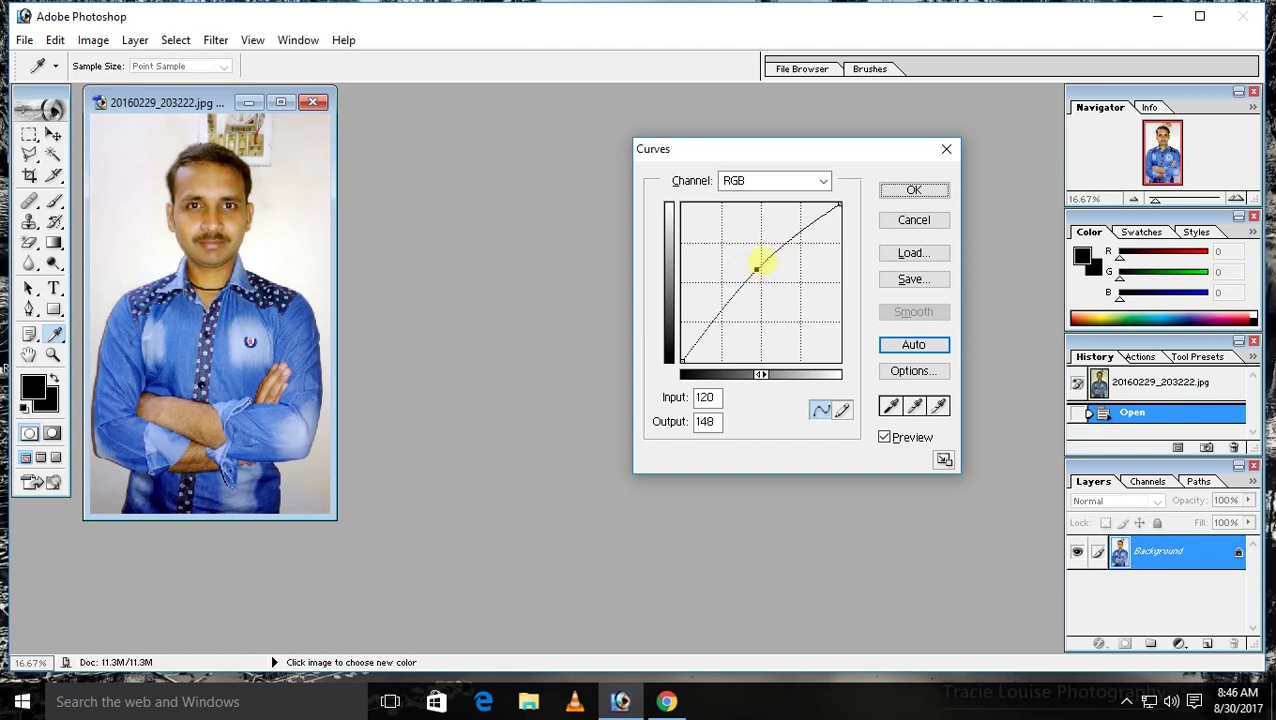
left_click(783, 242)
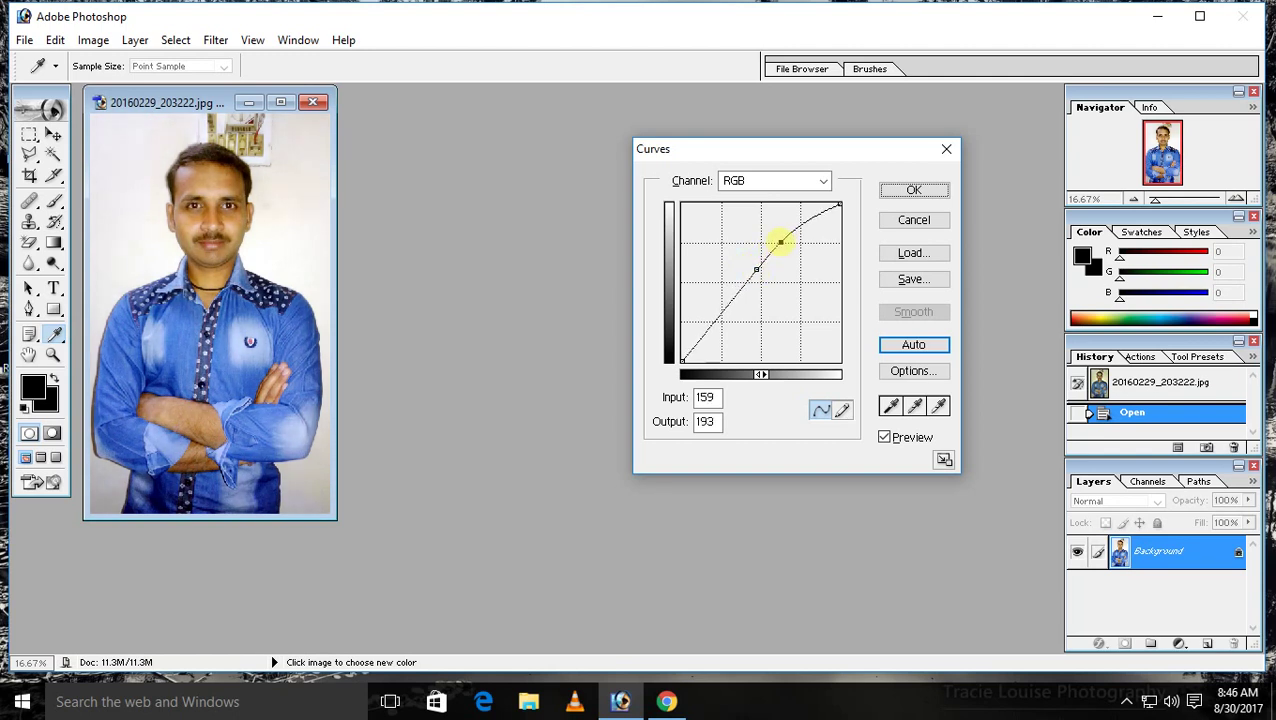
left_click(914, 190)
Set up the Crop tool with a width of 1.5 in, a height of 2 in and a resolution of 200 pixels/inch
key("c")
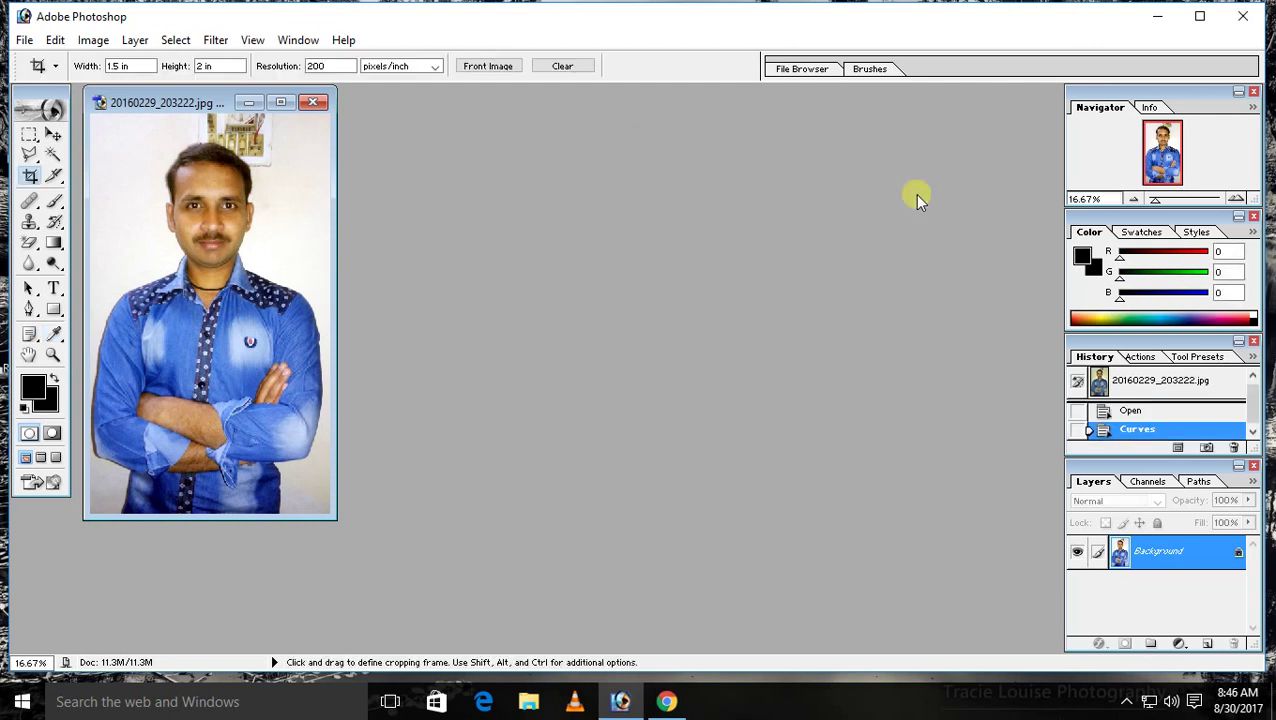
left_click_drag(205, 104, 239, 135)
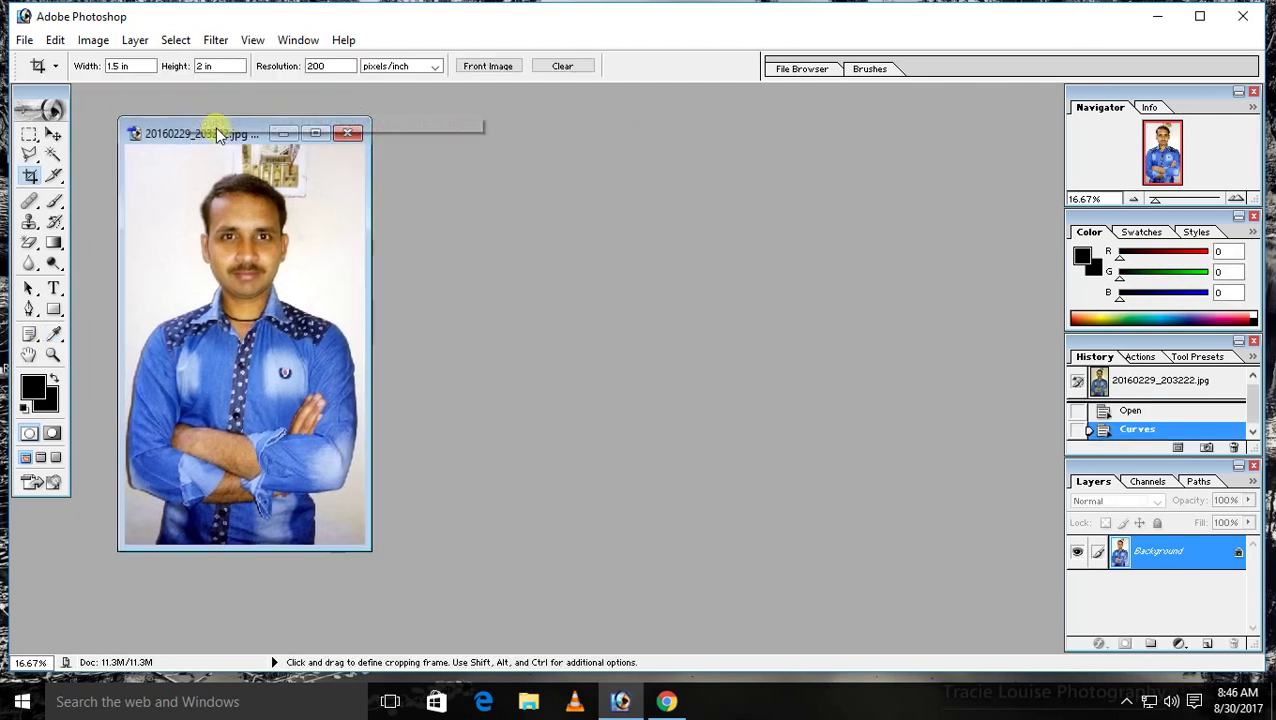
left_click(52, 134)
left_click(30, 177)
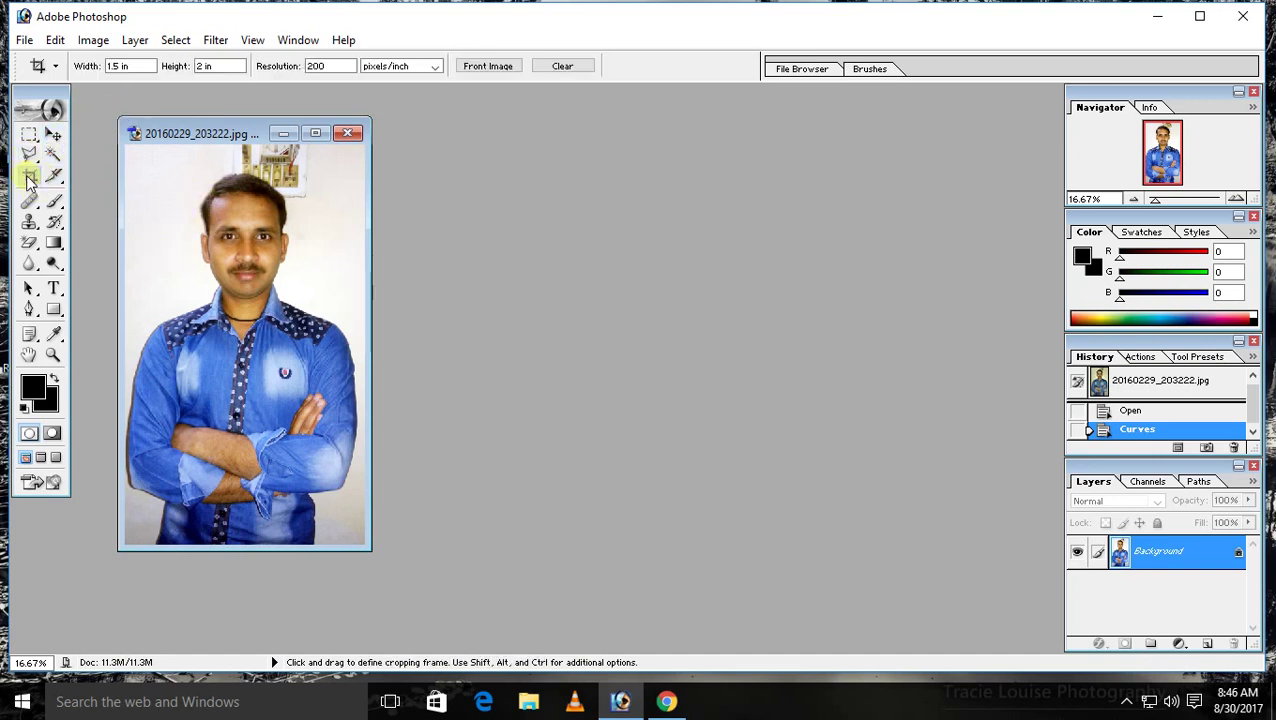
key("Return")
left_click(207, 66)
key("Tab")
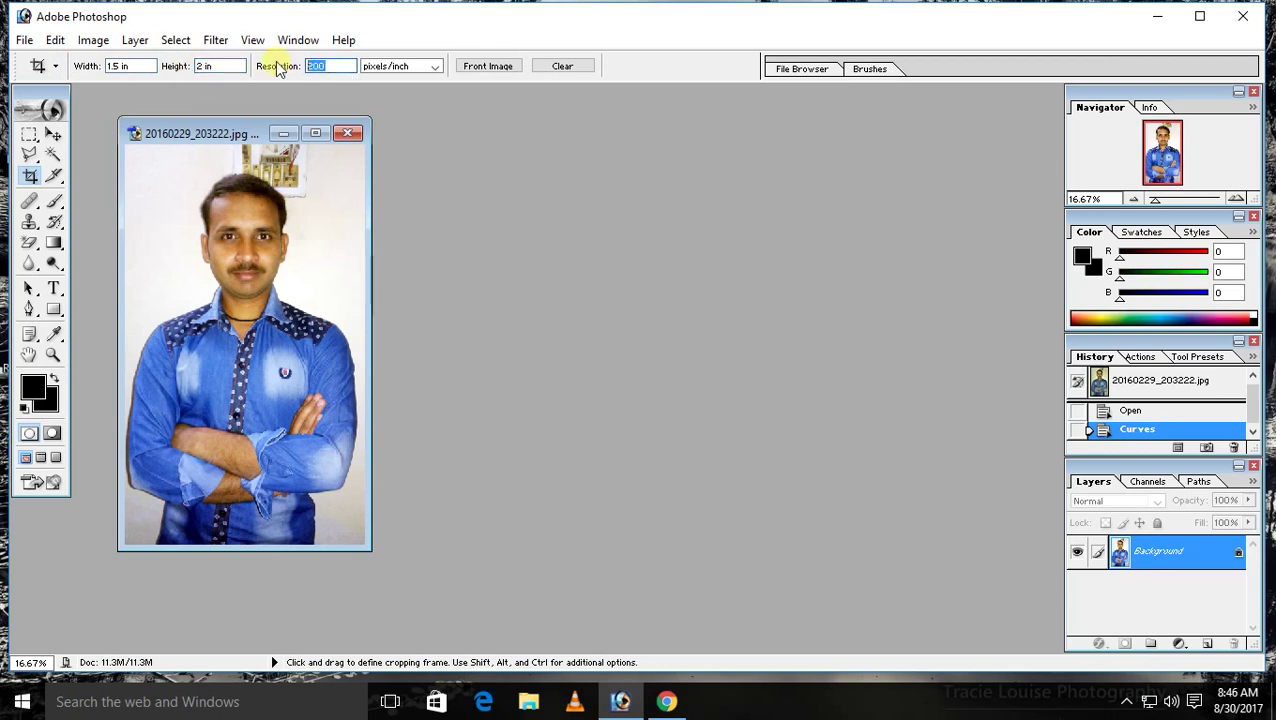
left_click(412, 68)
left_click(395, 78)
left_click(113, 66)
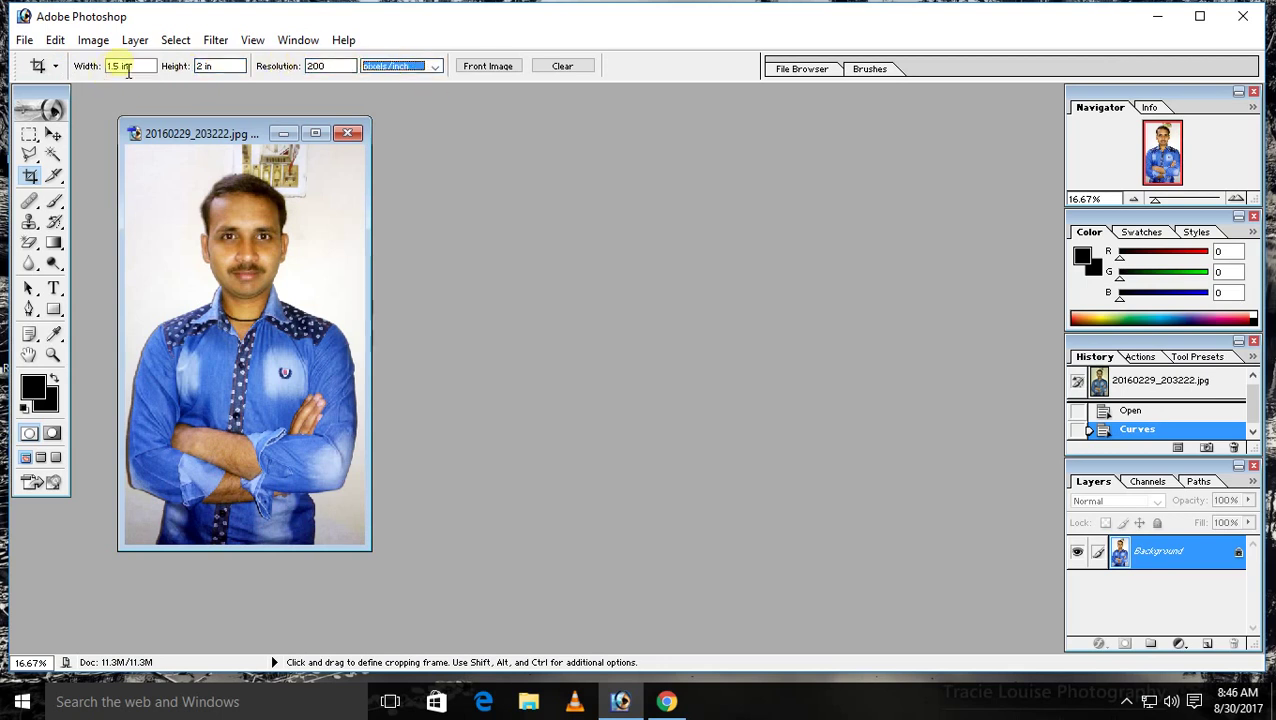
left_click(212, 66)
left_click(330, 68)
double_click(333, 72)
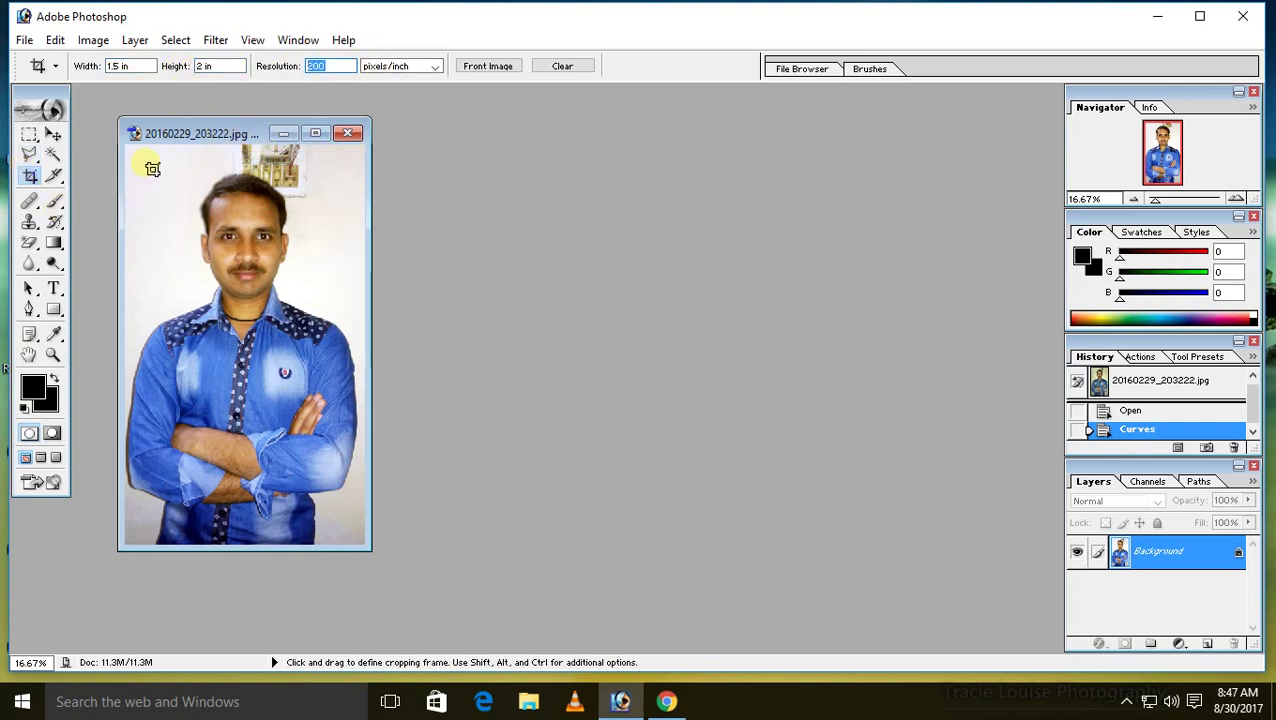
Crop the photo to a head-and-shoulders portrait, centring the crop frame on the man with a small margin above his hair
left_click(30, 175)
left_click_drag(141, 162, 329, 386)
left_click_drag(247, 278, 271, 267)
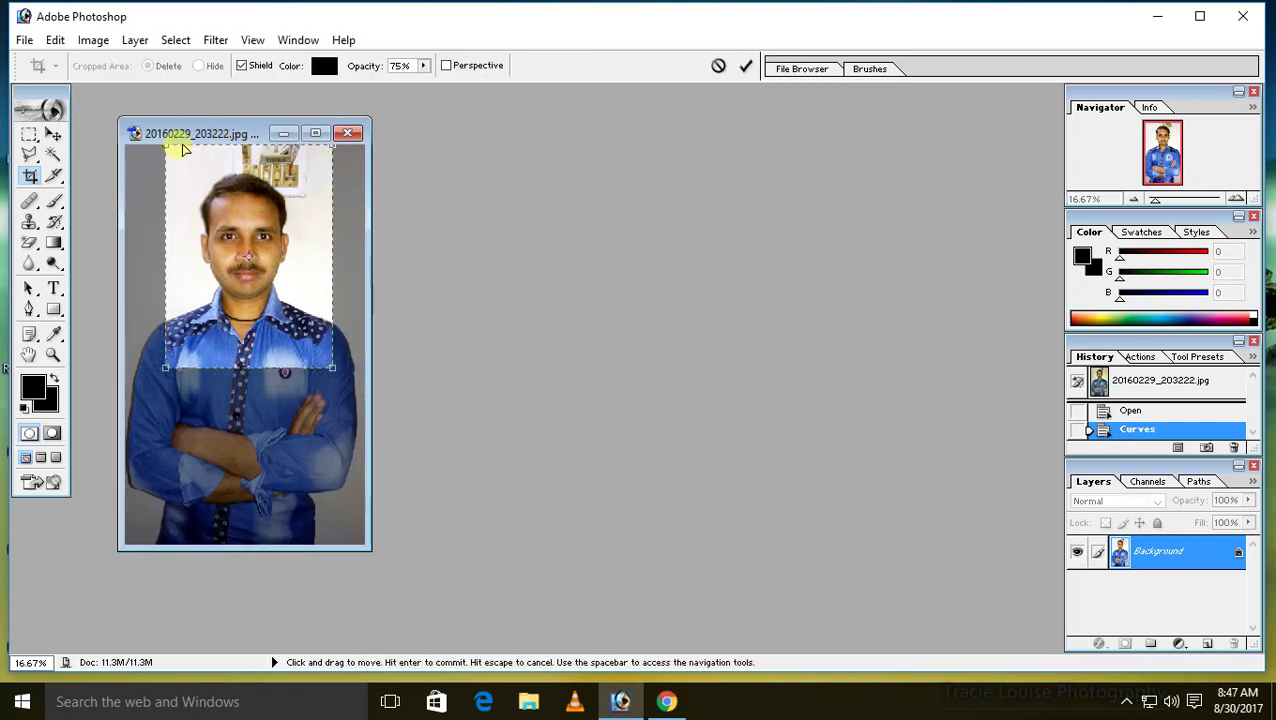
left_click_drag(226, 170, 237, 183)
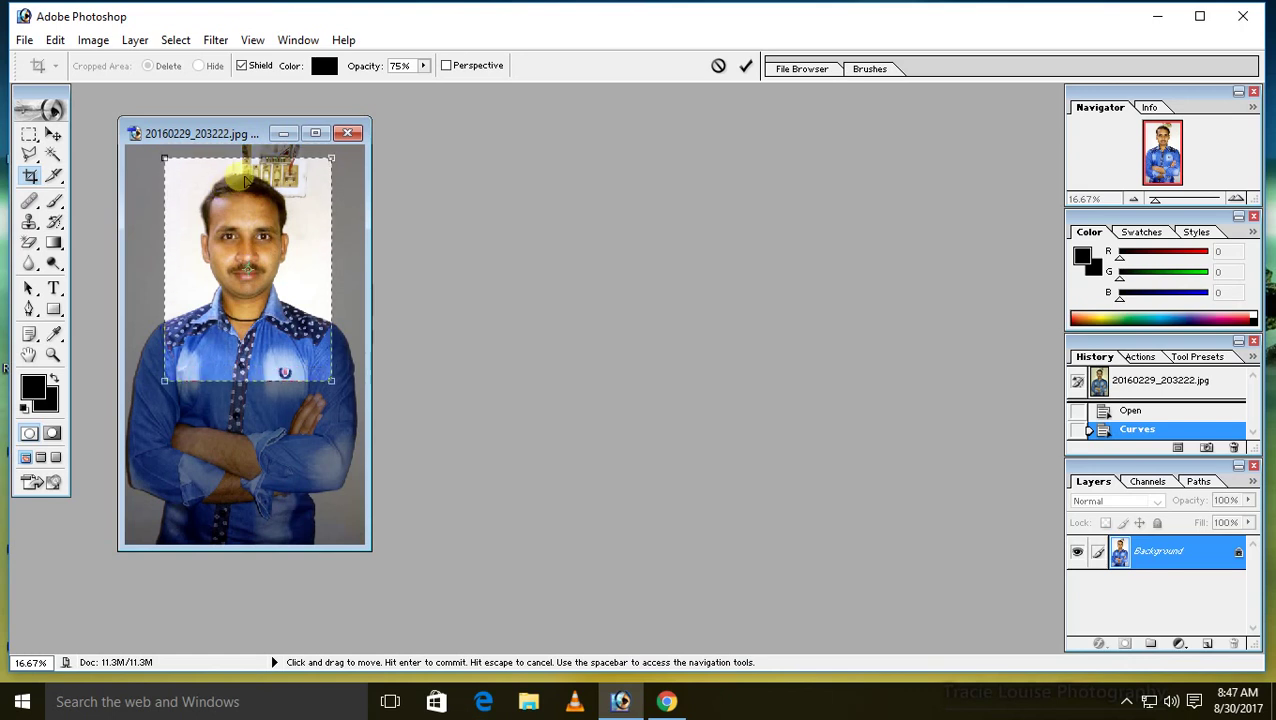
left_click_drag(243, 180, 240, 183)
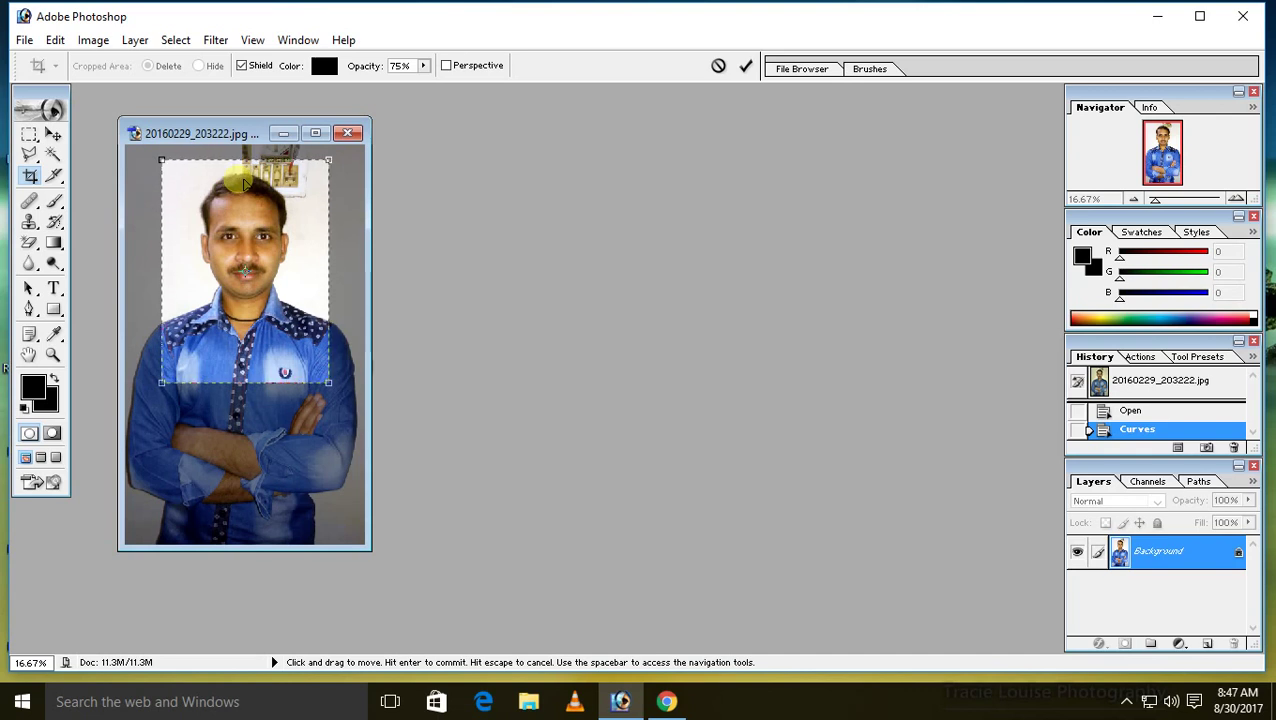
key("Return")
Enlarge the image window and examine the cropped portrait at closer magnification, ending at 50% zoom
left_click_drag(145, 132, 305, 207)
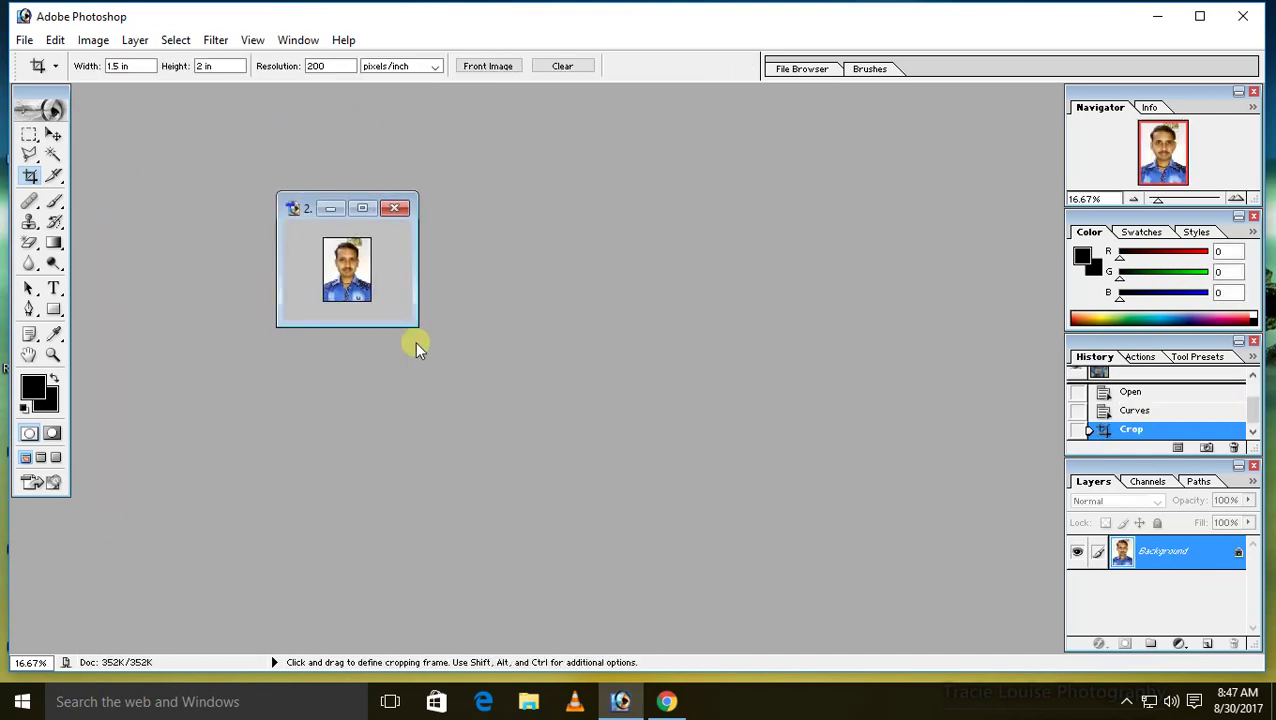
left_click_drag(414, 328, 530, 412)
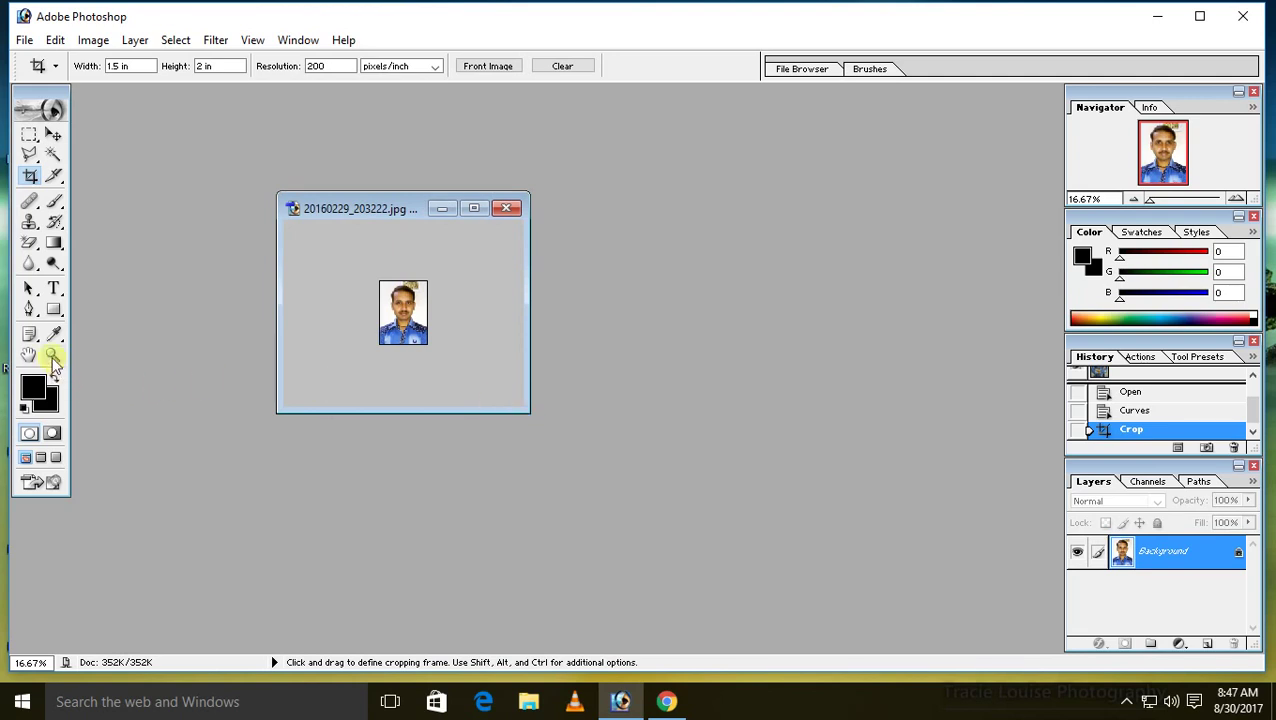
left_click(53, 357)
left_click(406, 343)
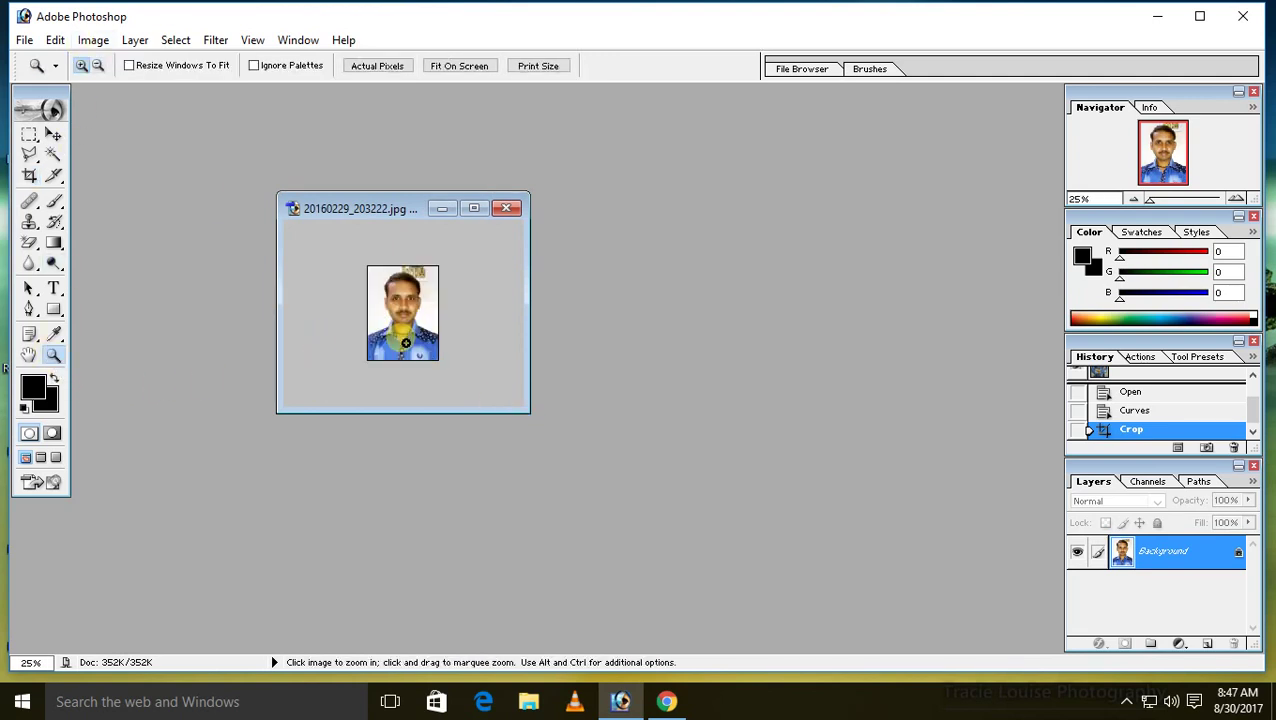
left_click(406, 343)
left_click(406, 343)
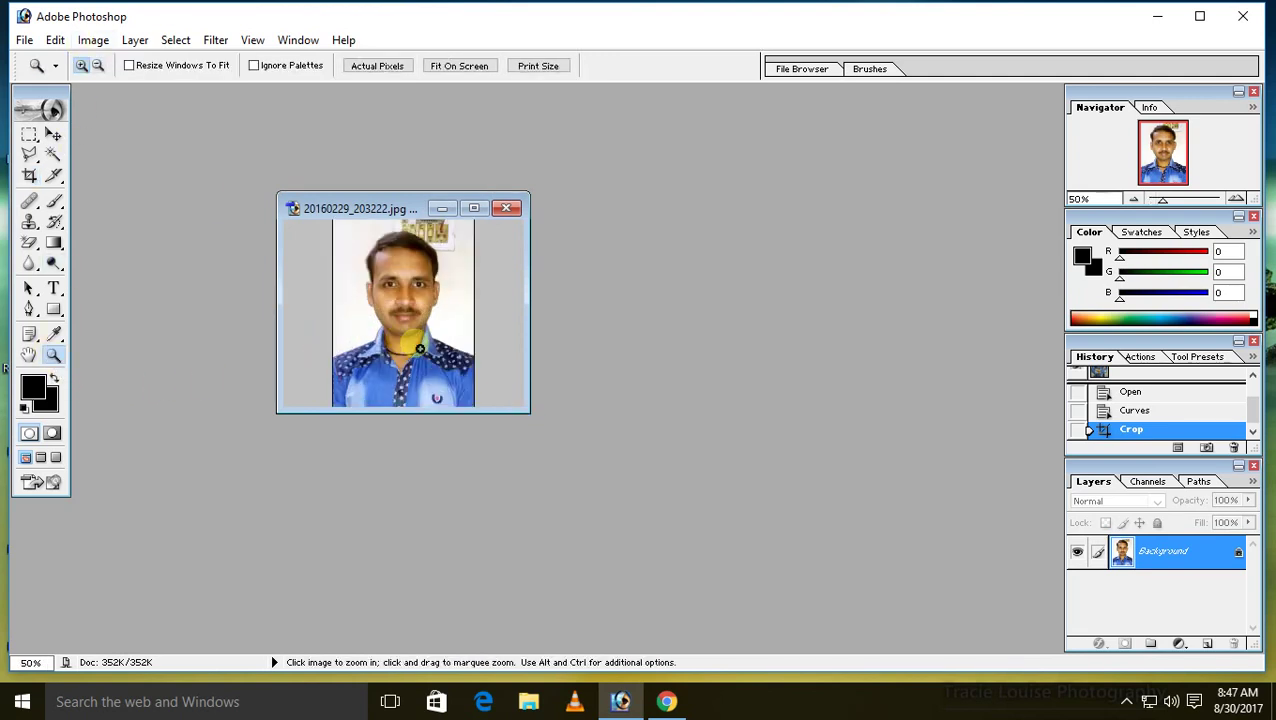
left_click_drag(531, 413, 587, 473)
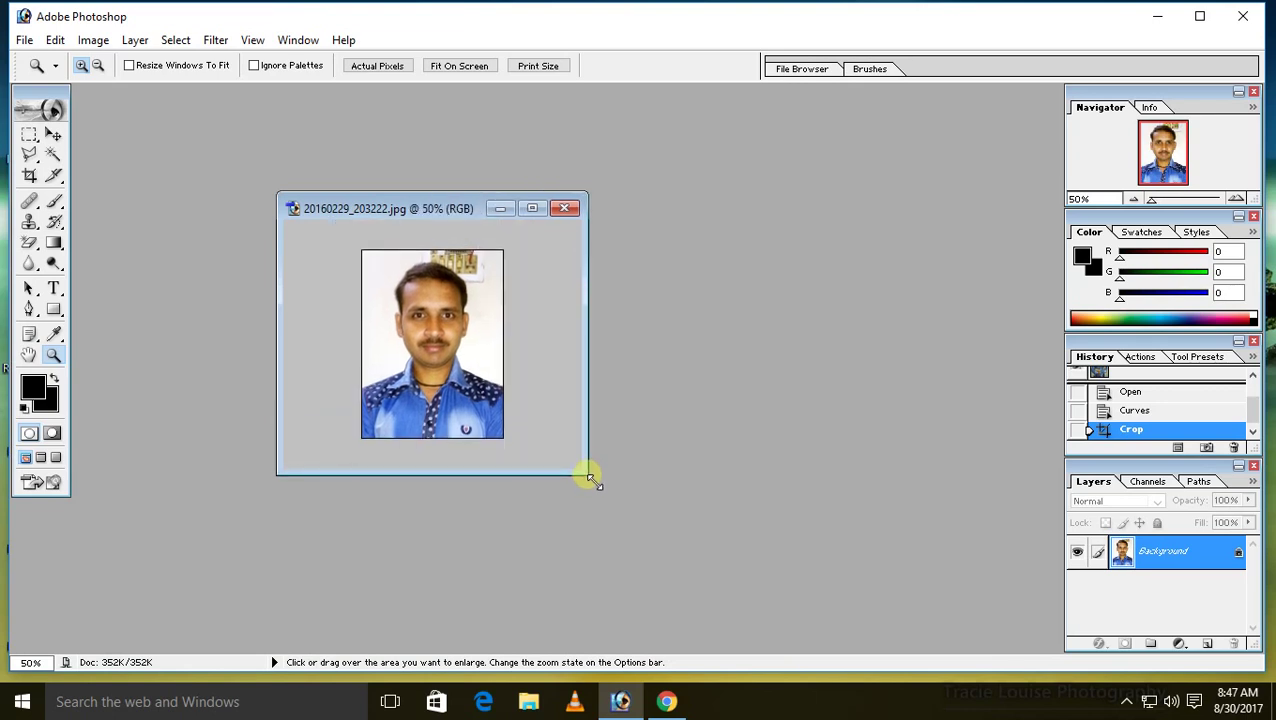
left_click(463, 372)
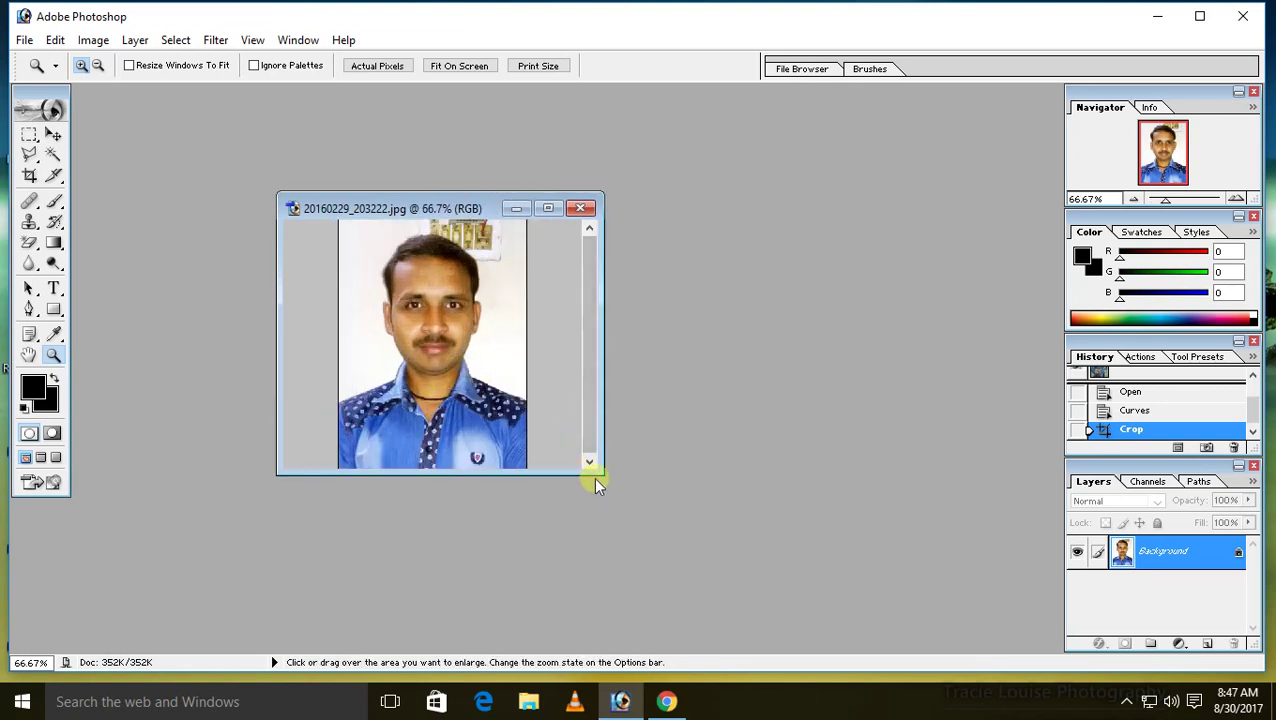
left_click_drag(607, 478, 647, 517)
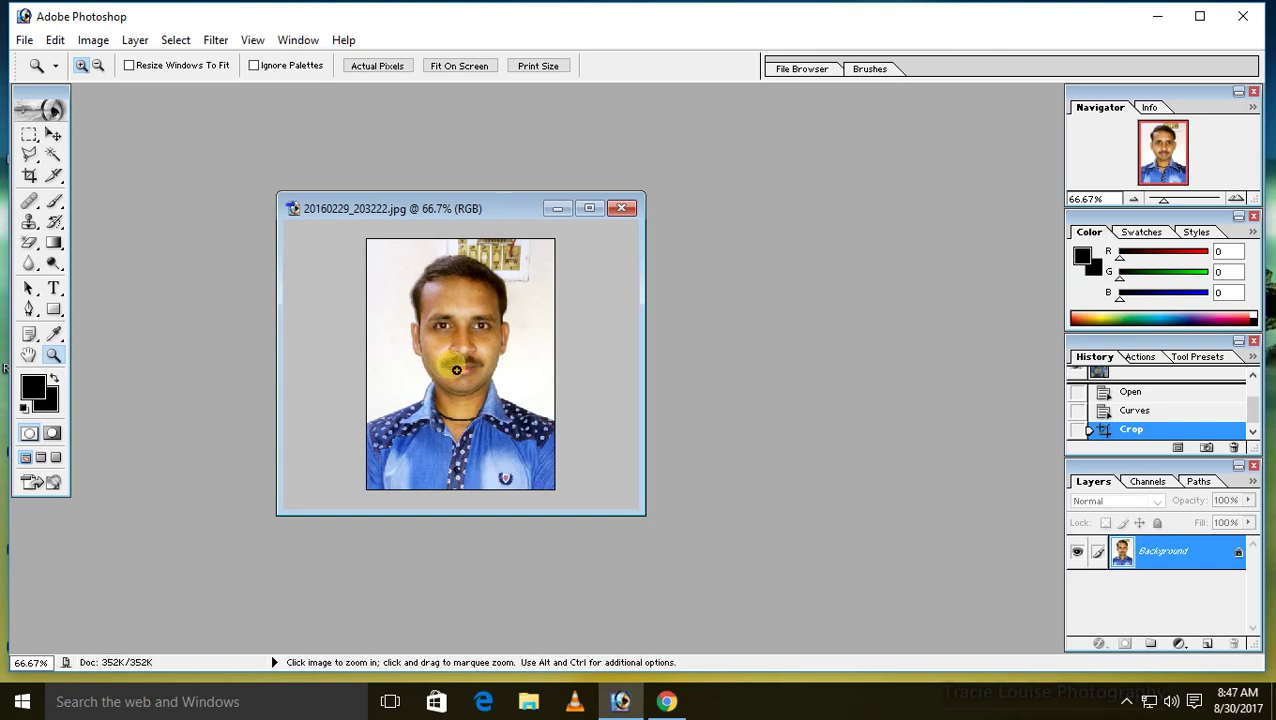
left_click(98, 65)
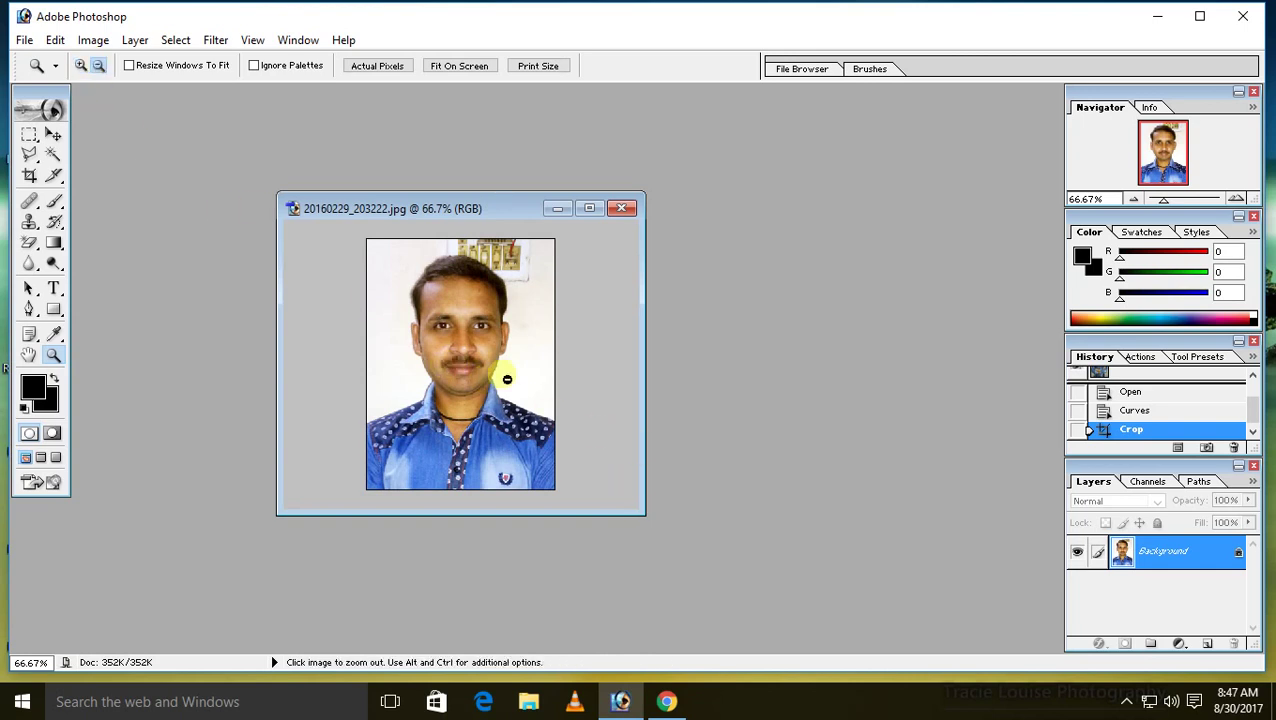
left_click(504, 373)
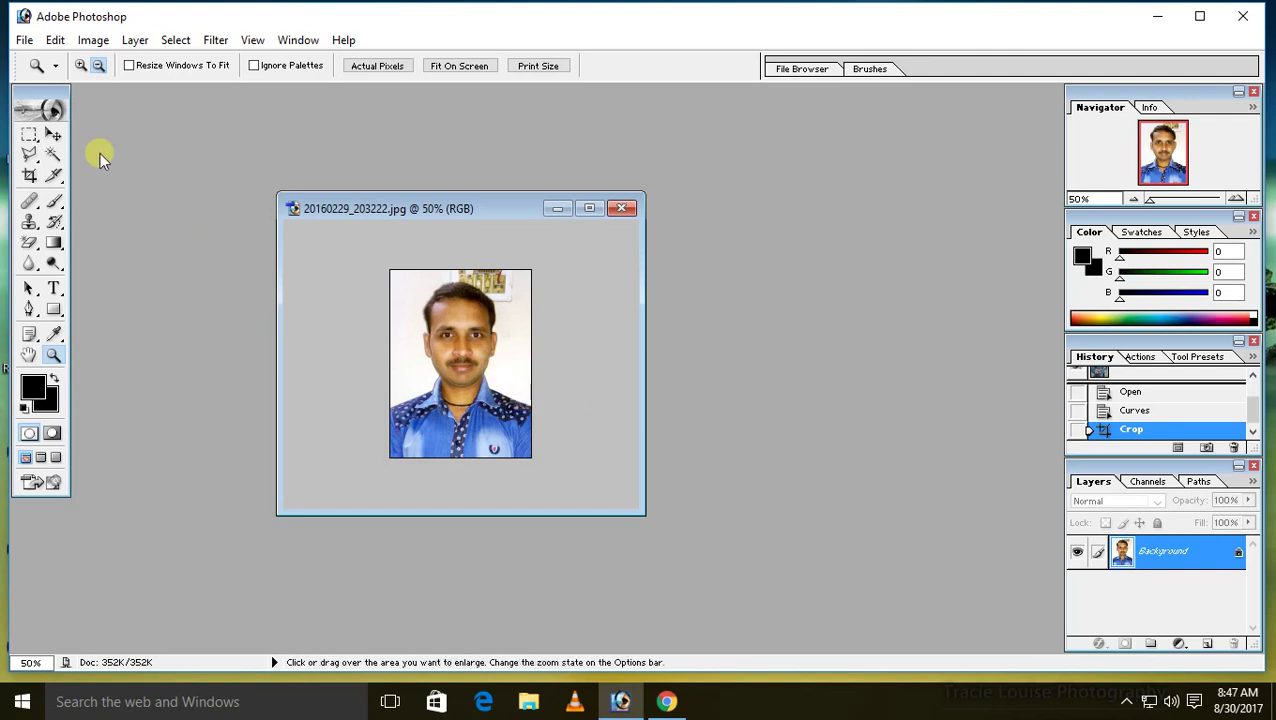
Convert the locked Background into a regular layer named Layer 0 with Normal mode and 100% opacity
left_click(55, 40)
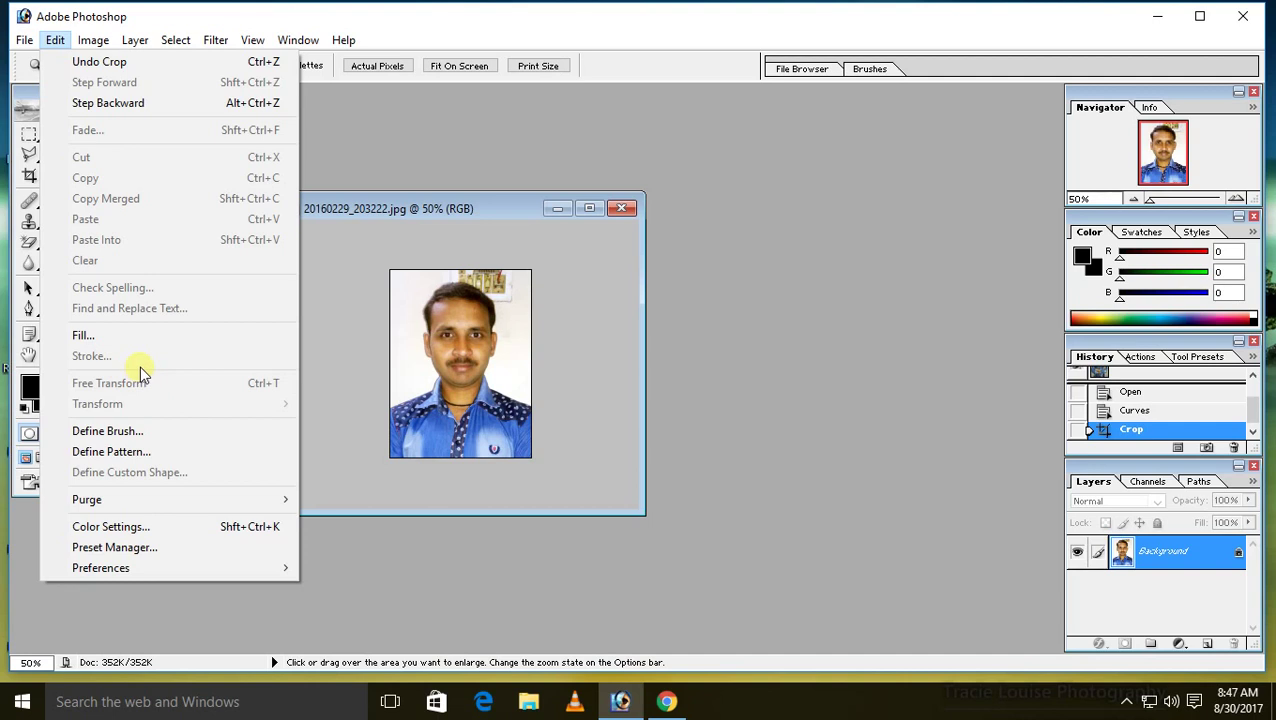
left_click(720, 172)
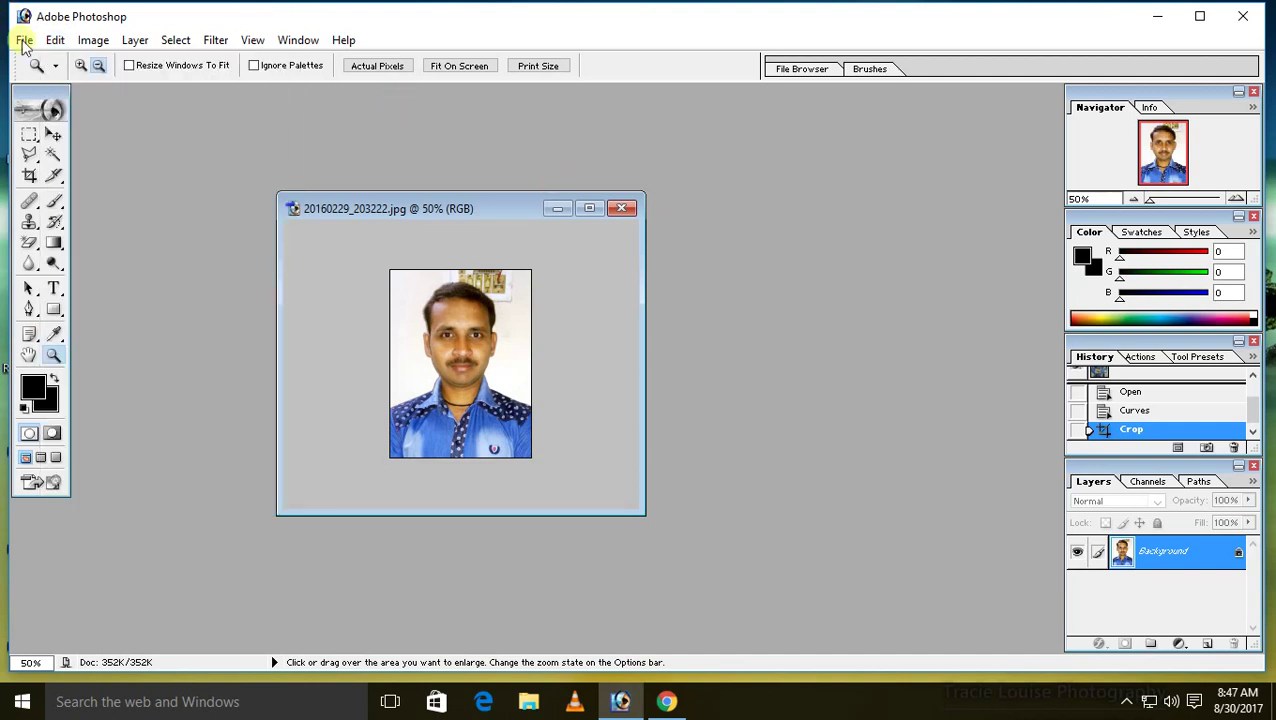
double_click(1216, 553)
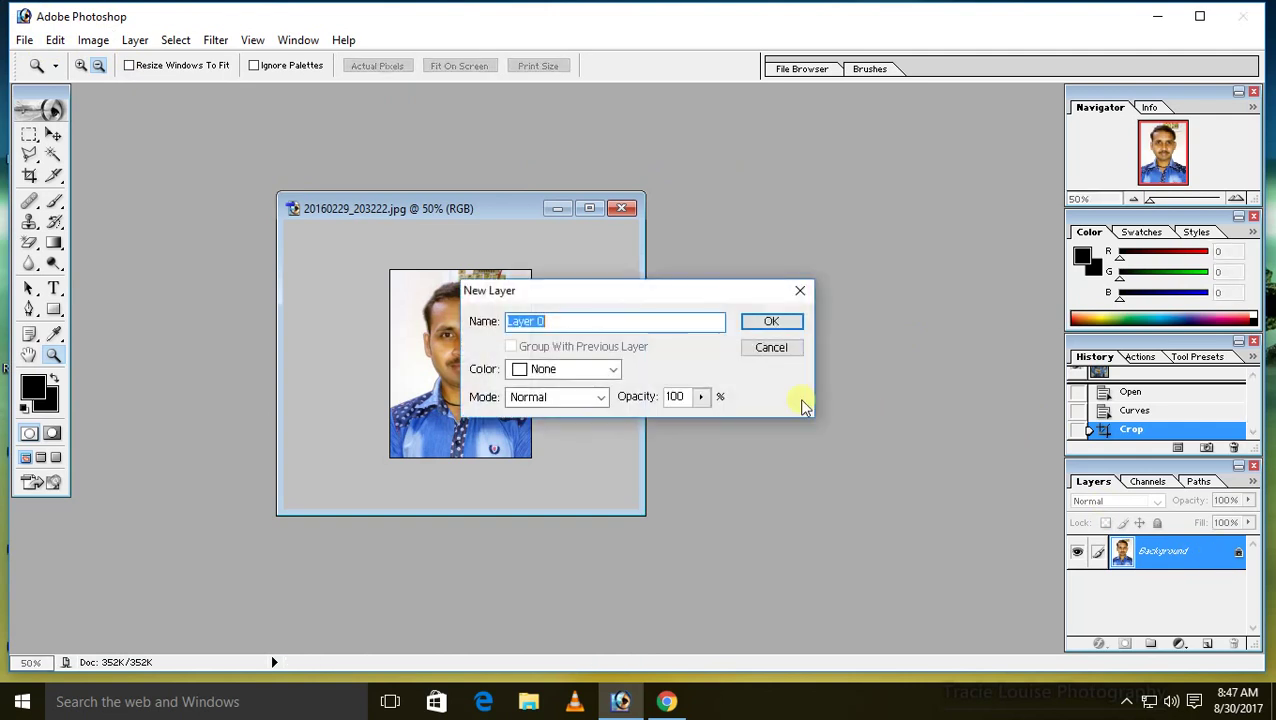
left_click(783, 323)
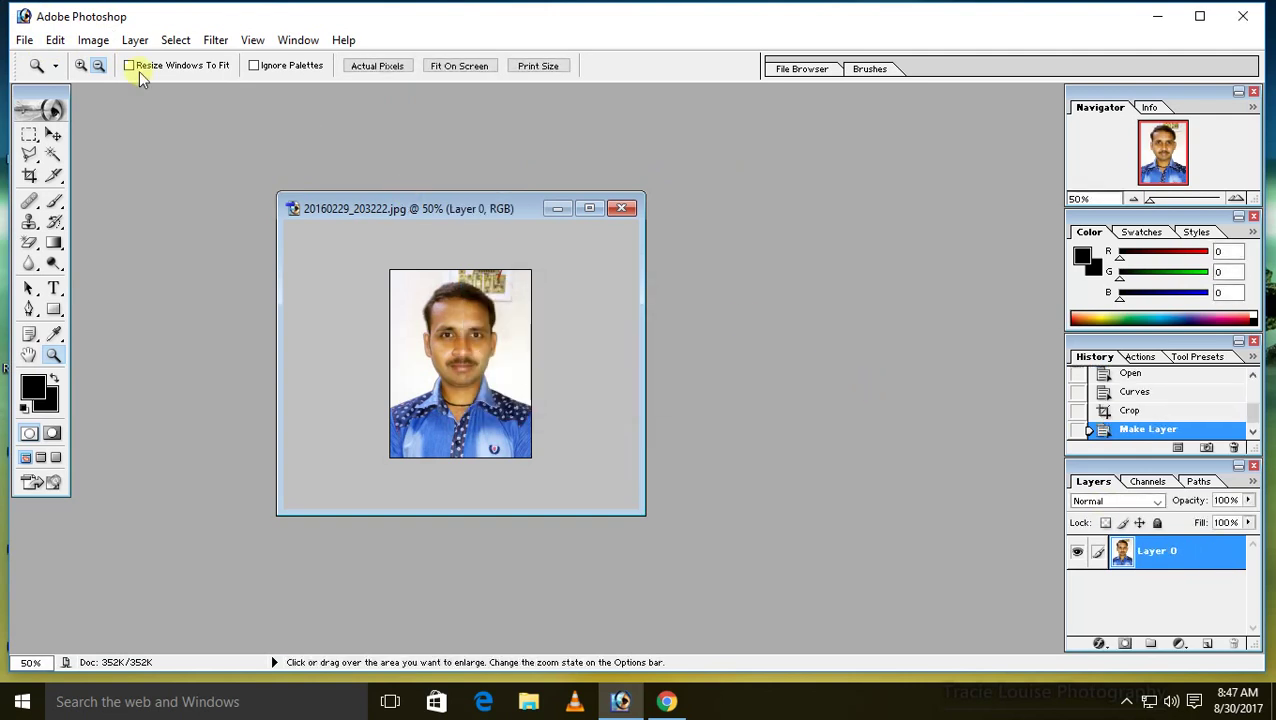
Add a 1 px black (000000) stroke around the portrait layer, located at the center, with Normal blending and 100% opacity
left_click(55, 40)
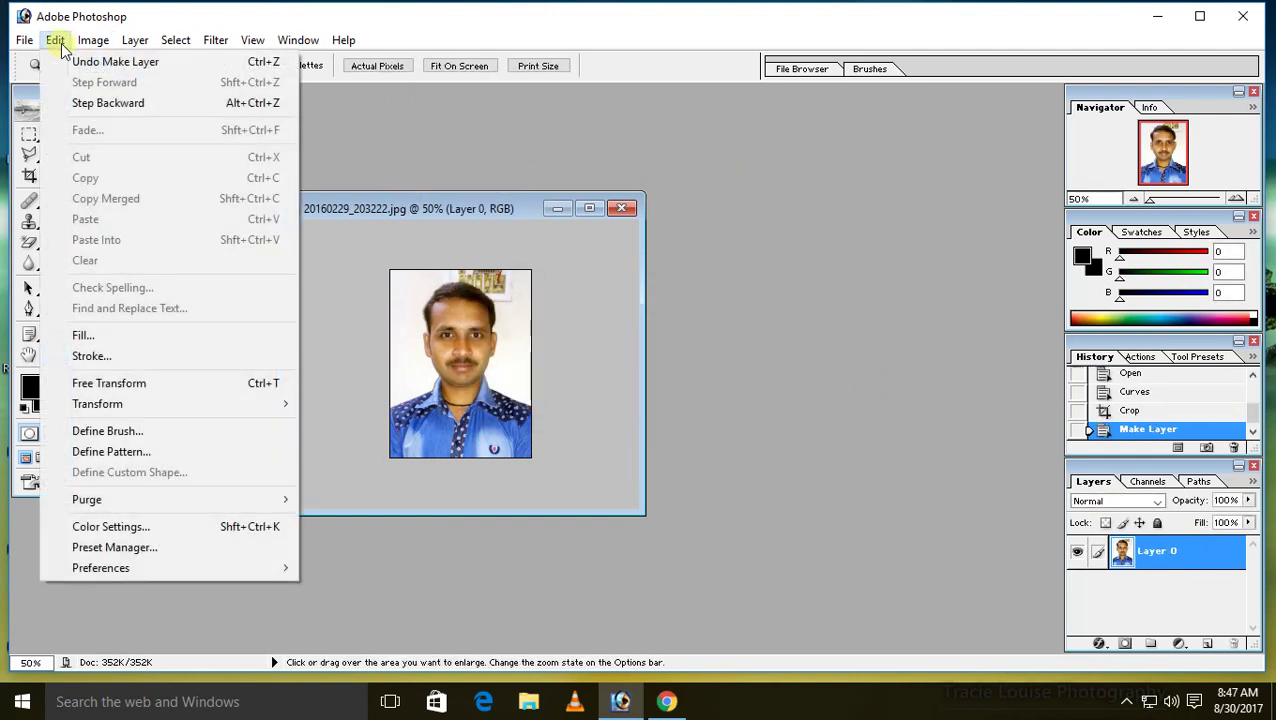
left_click(147, 360)
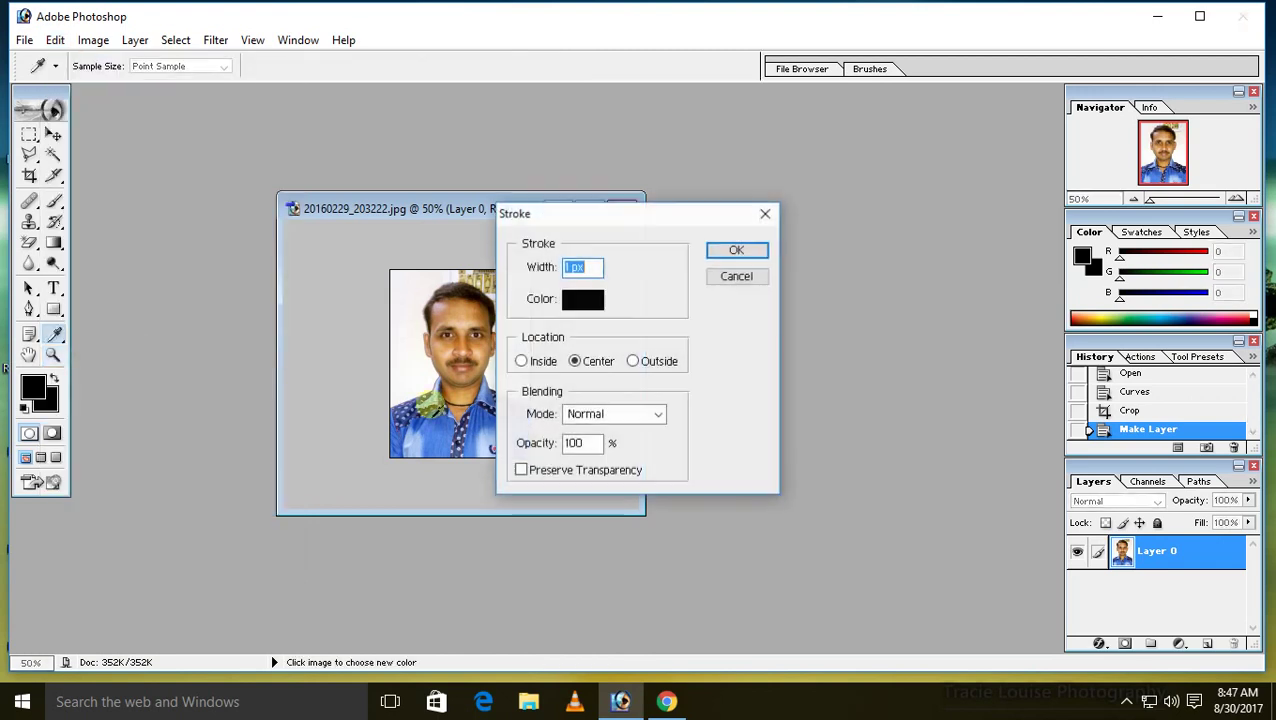
left_click(578, 300)
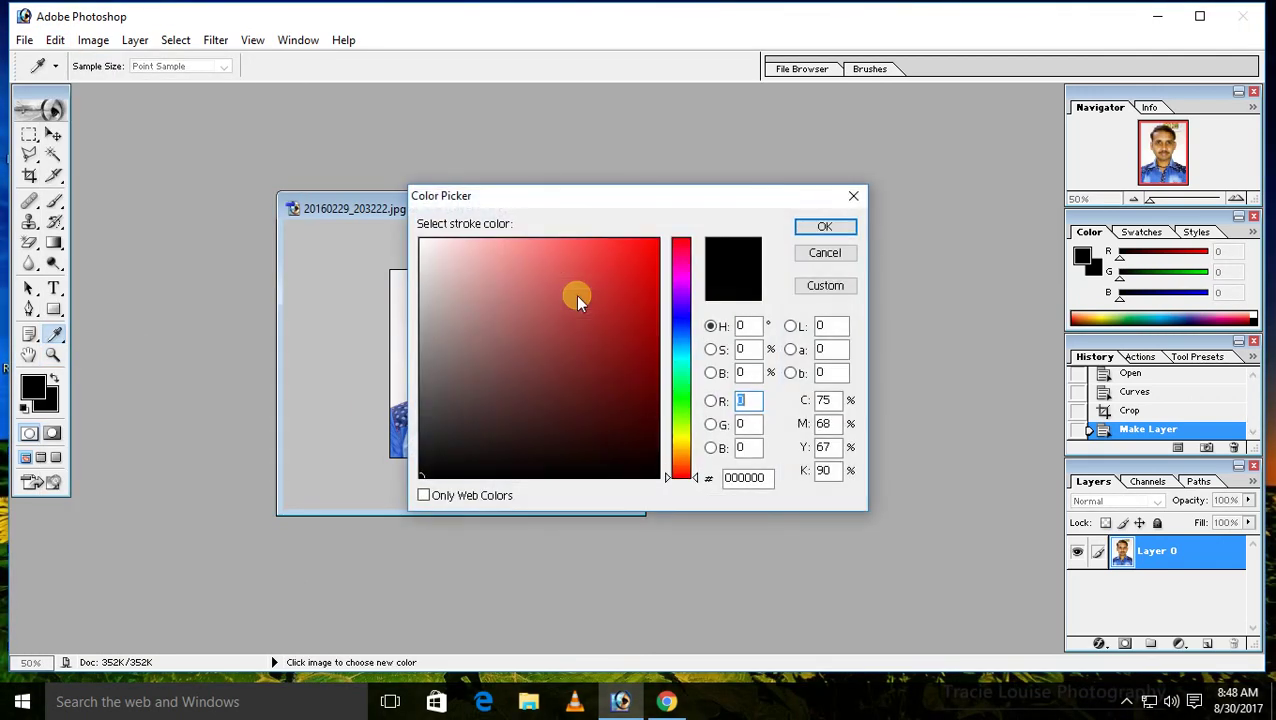
left_click(648, 476)
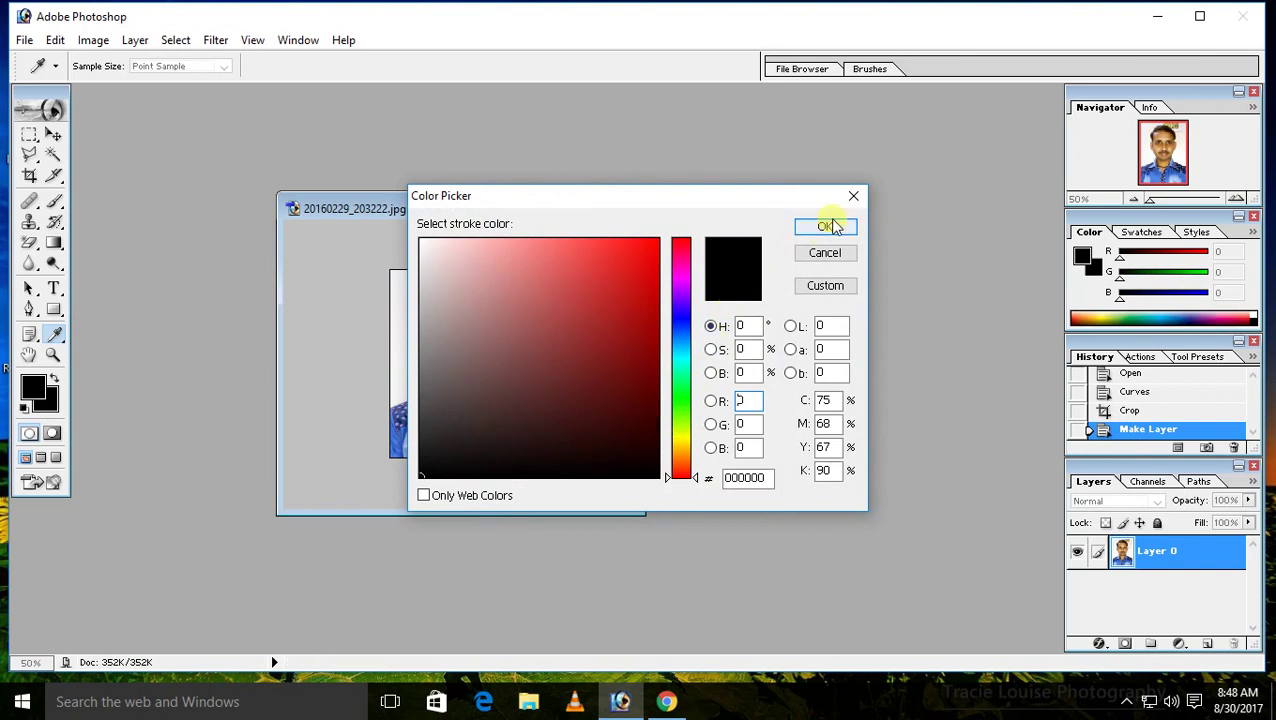
left_click(824, 226)
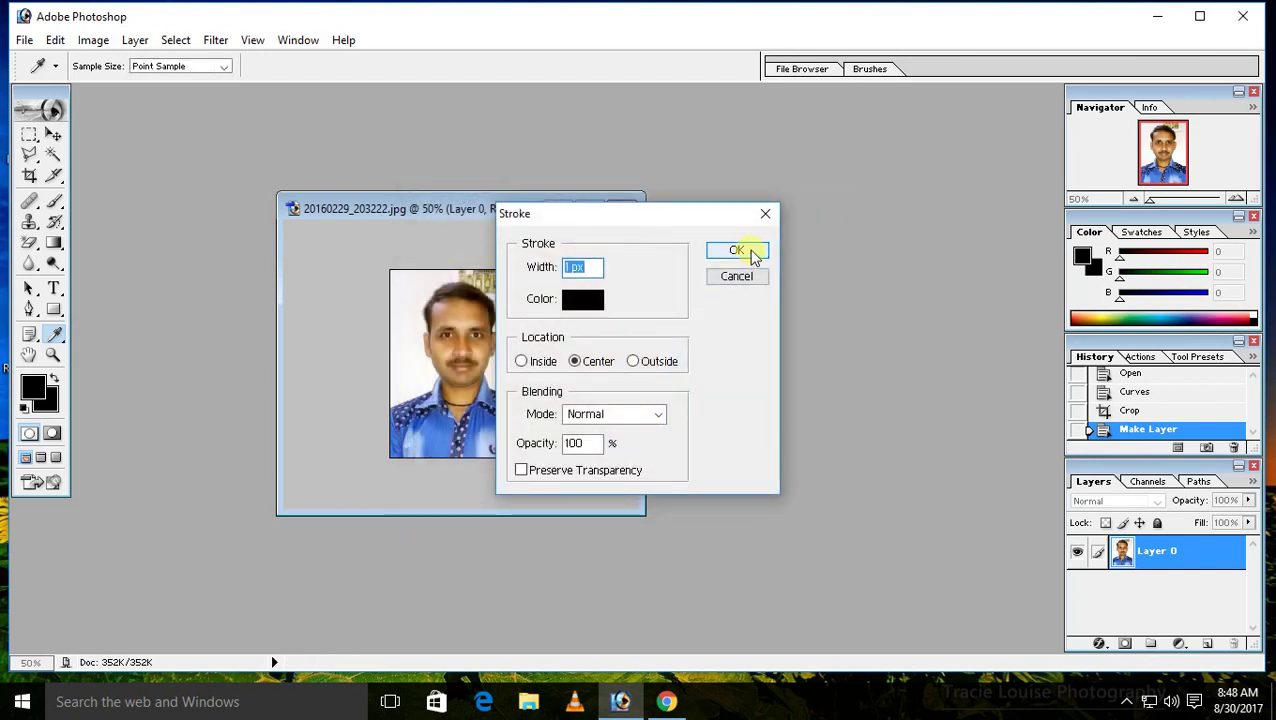
left_click(745, 250)
key("z")
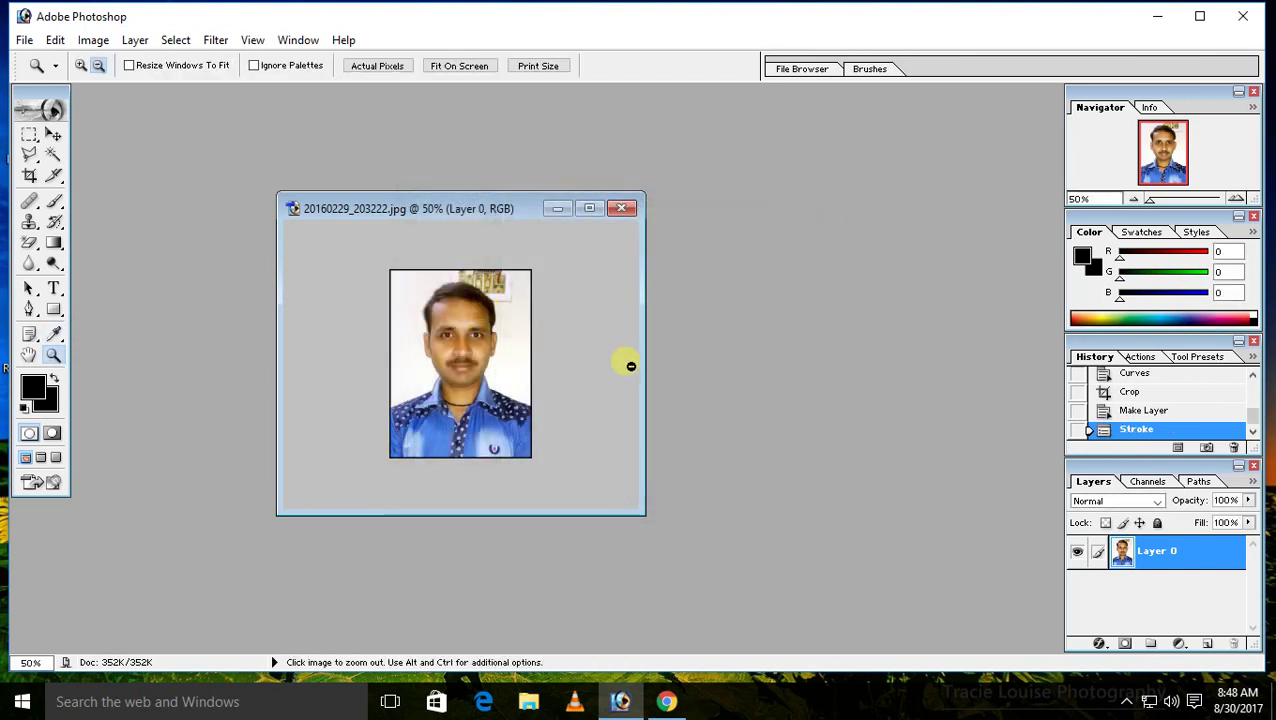
key("ctrl")
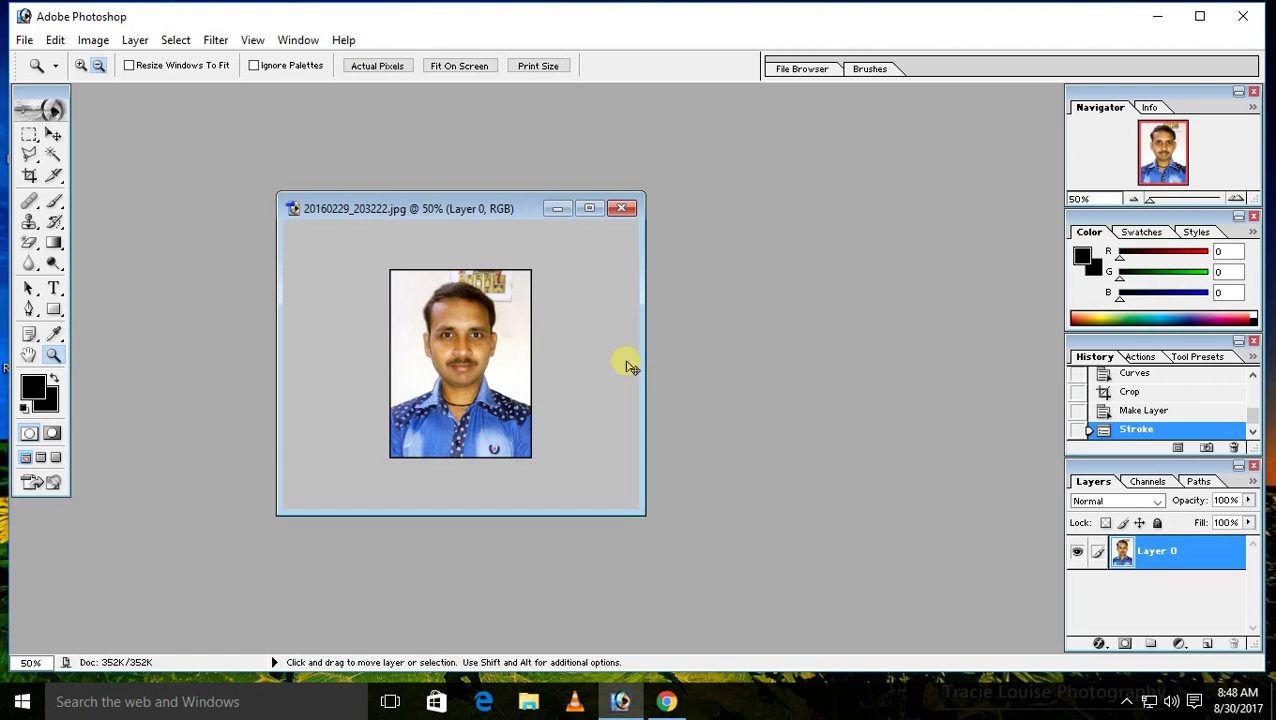
Open Notepad and move its blank window beside the portrait so that the photo stays uncovered
left_click(240, 702)
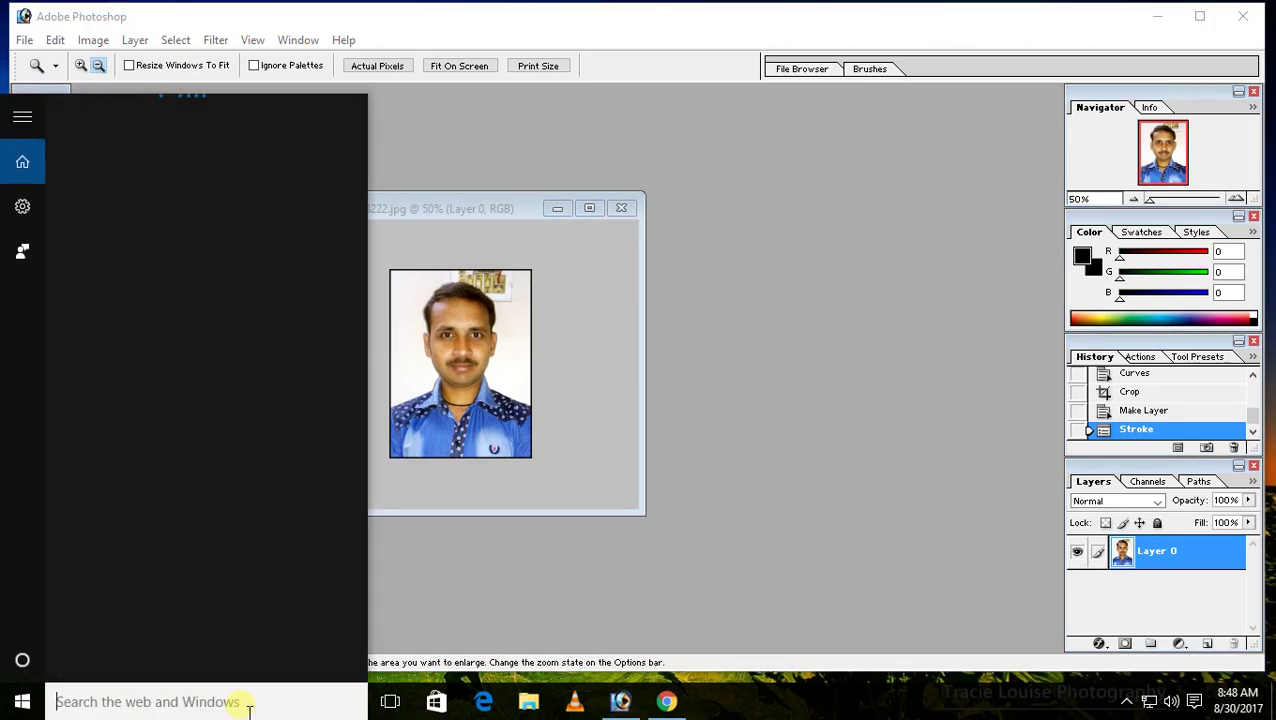
type("no")
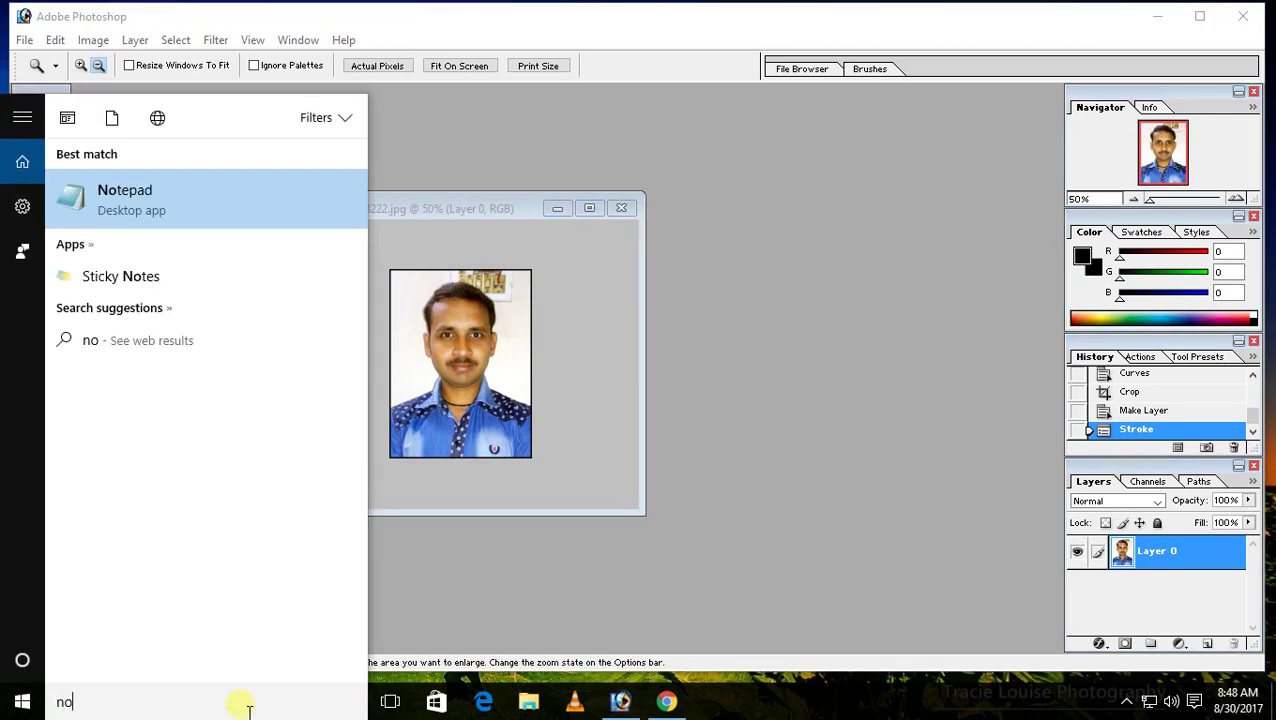
type("t")
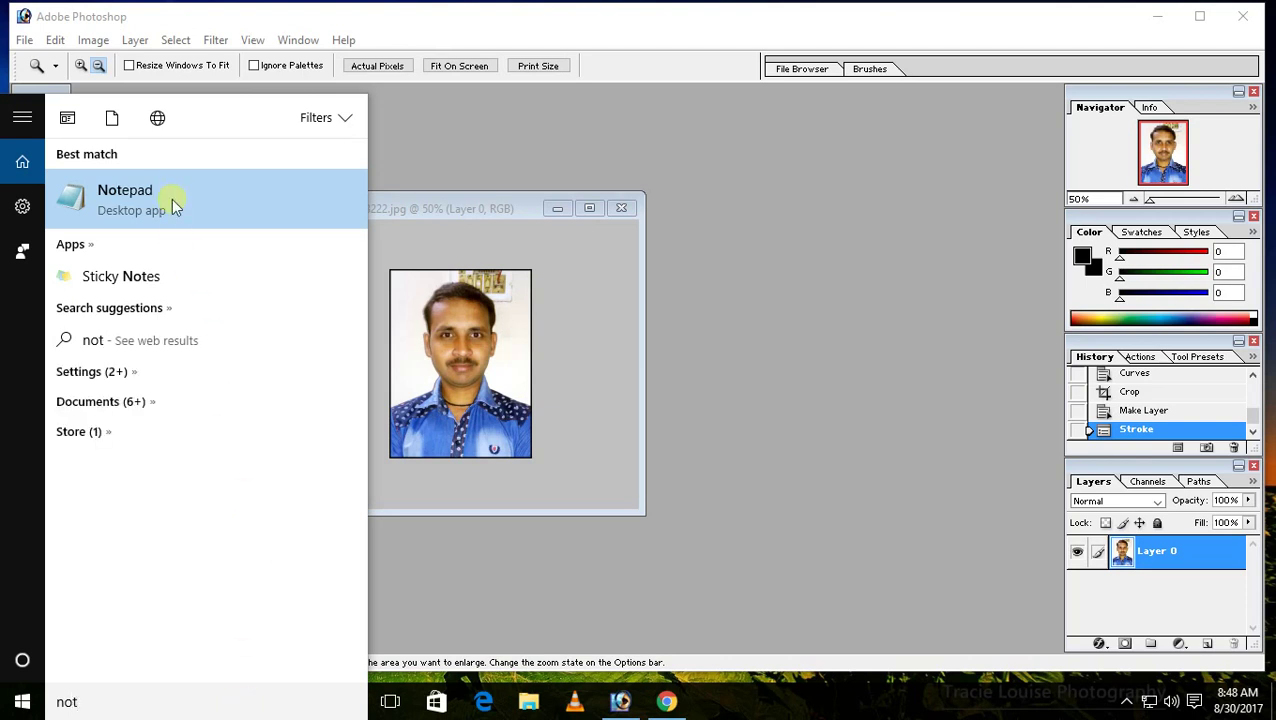
left_click(172, 204)
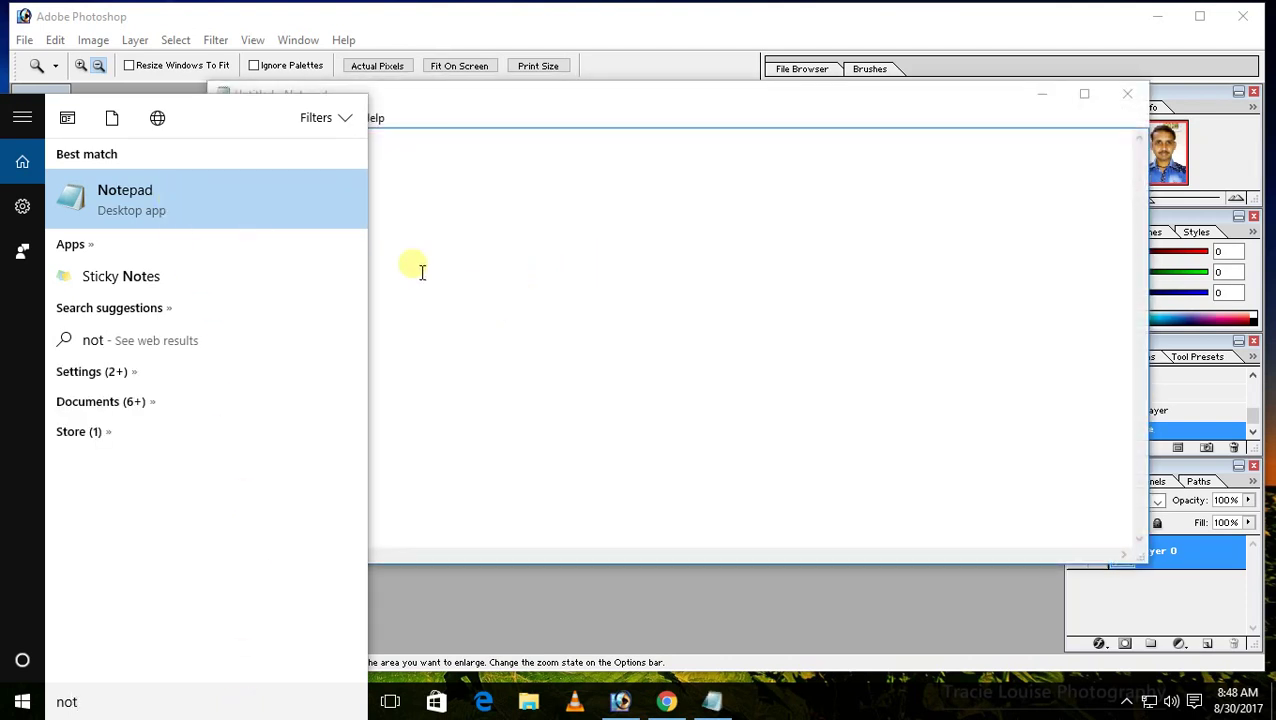
left_click(535, 106)
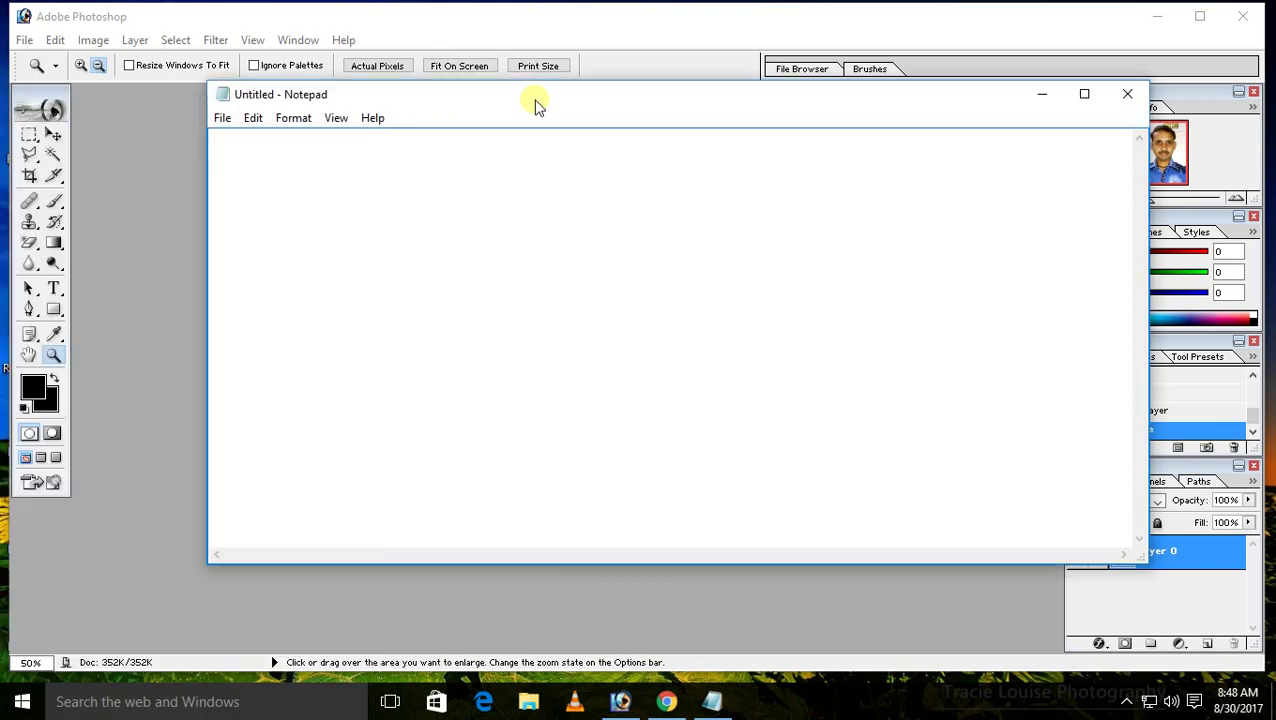
left_click_drag(534, 105, 980, 201)
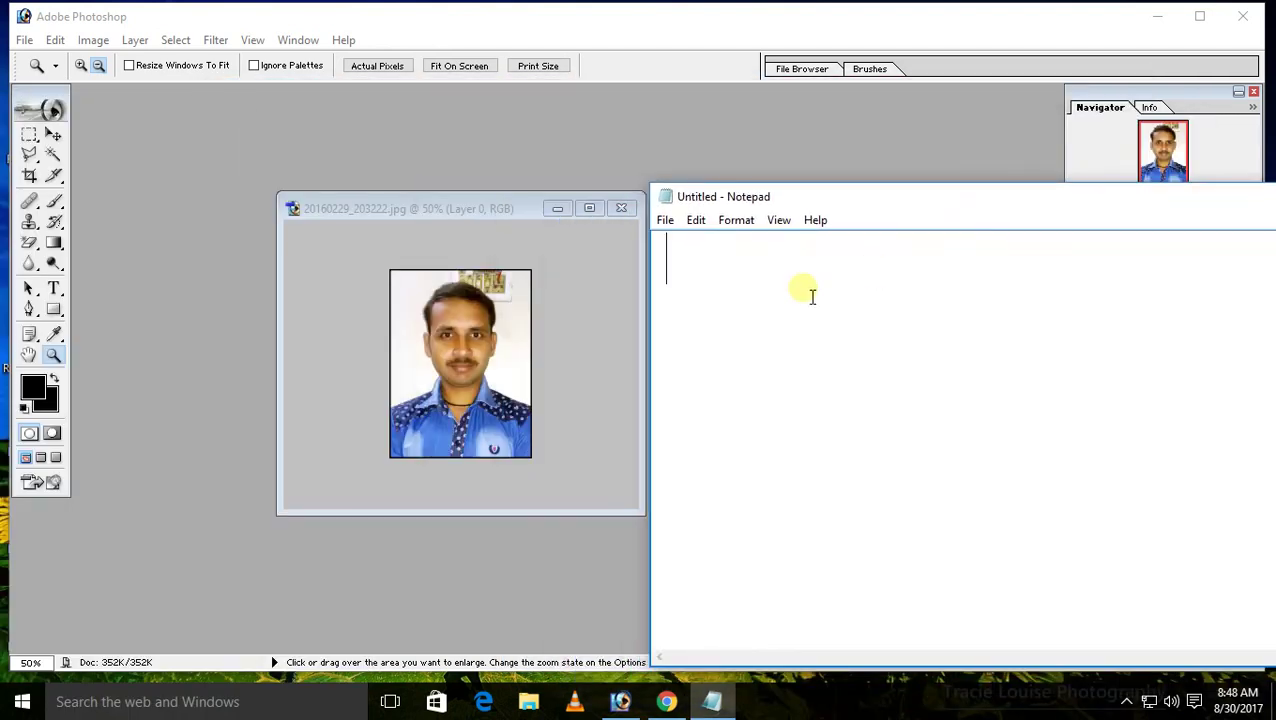
Write the note "then click ctrl+t" in the blank Notepad document and minimize its window
type("th")
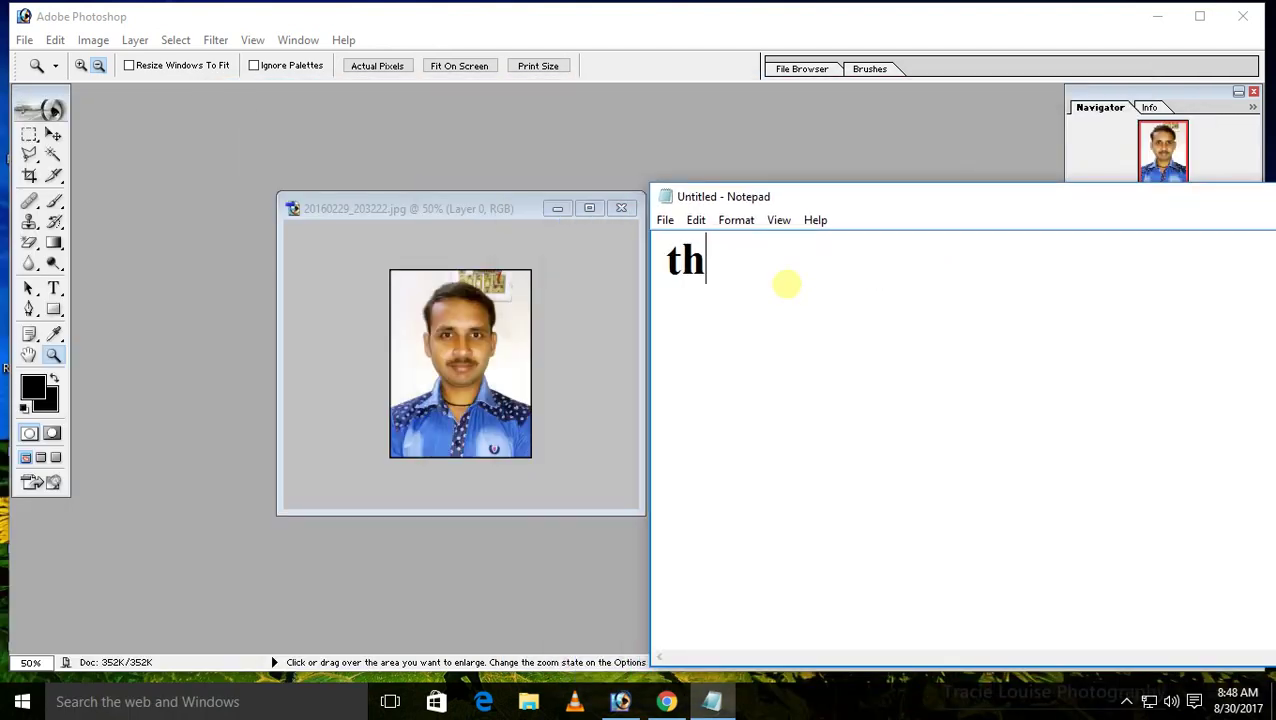
type("en click")
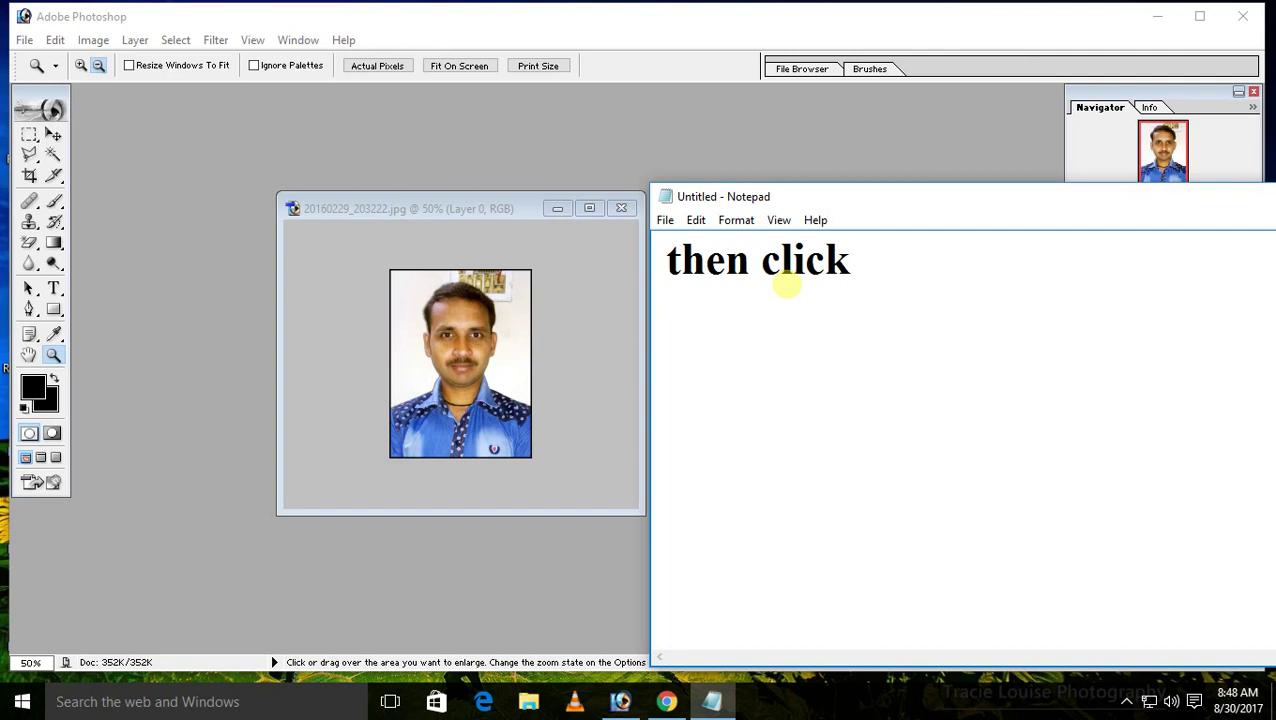
type("ctrl+t")
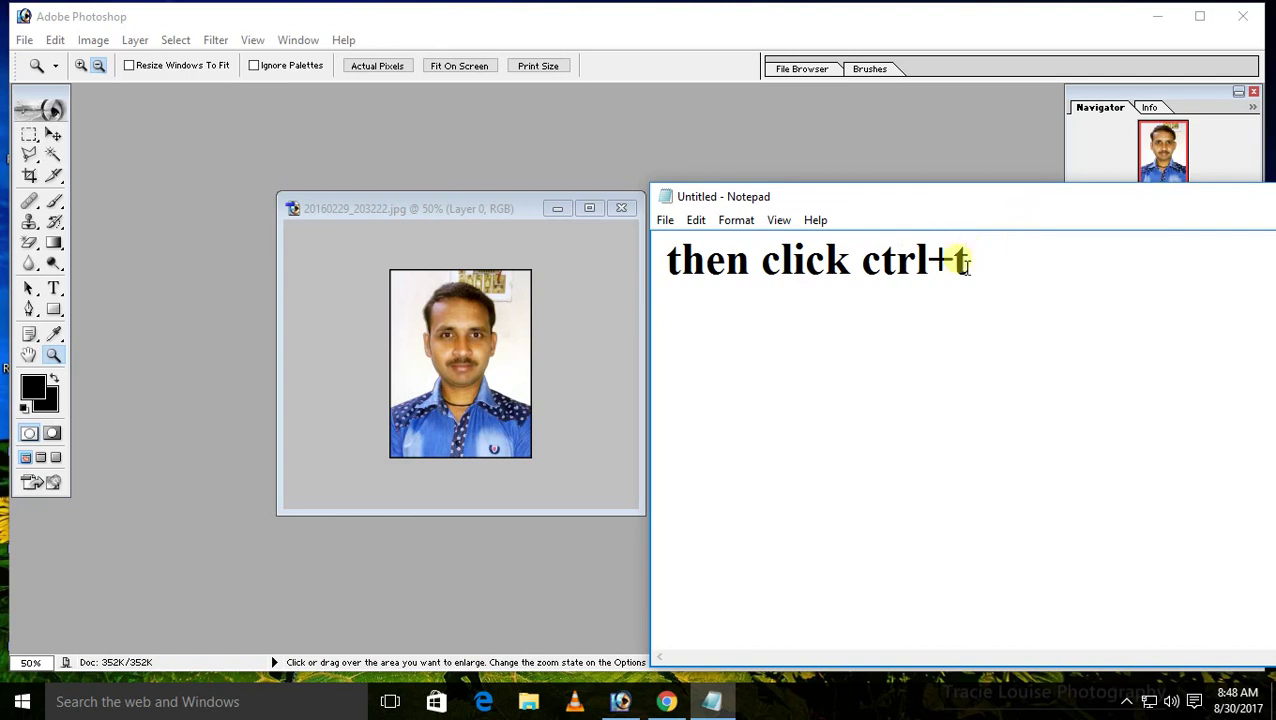
left_click_drag(1030, 213, 708, 345)
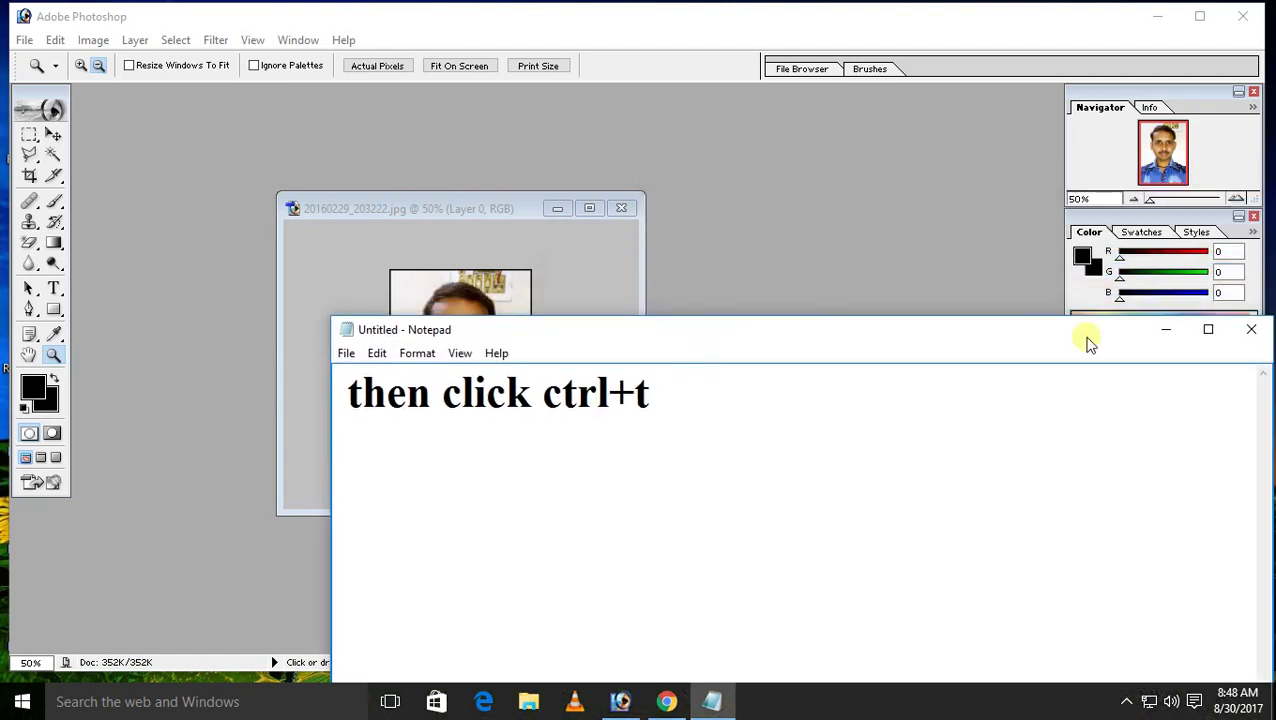
left_click(1168, 330)
Scale the portrait layer with Free Transform to 88.7% width and 91.5% height, leaving an even transparent margin on all sides
left_click_drag(448, 206, 469, 190)
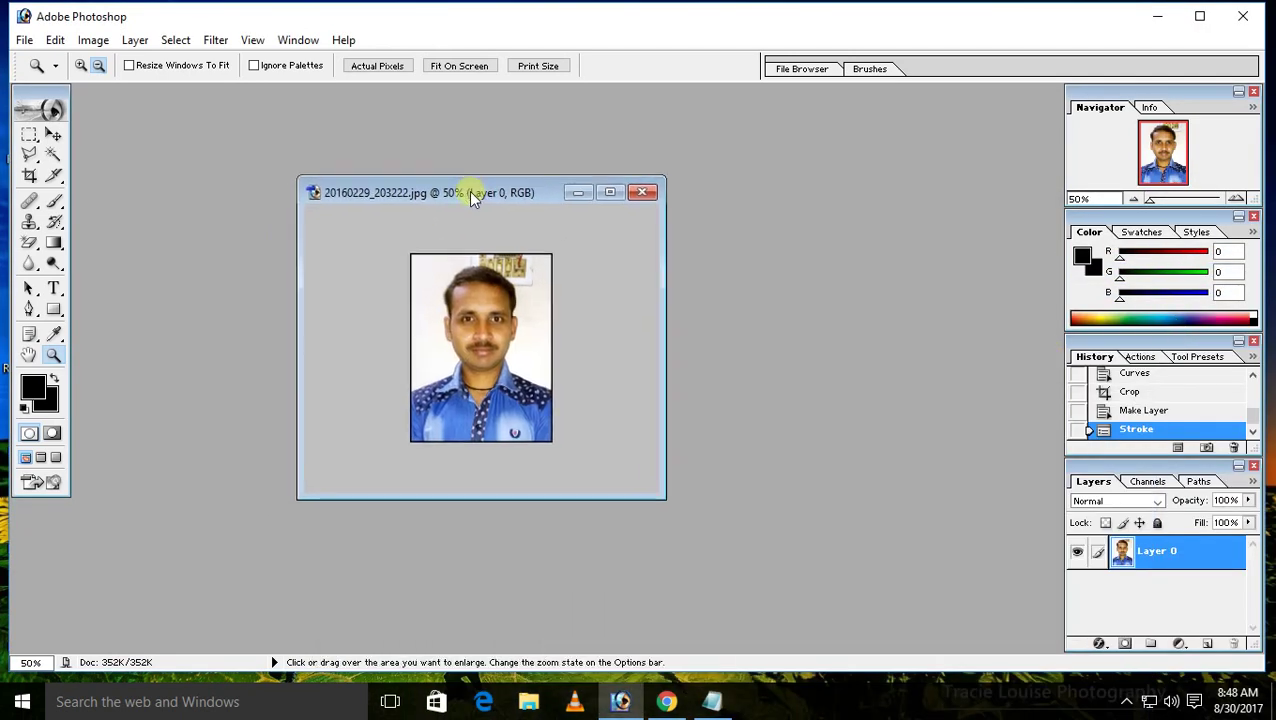
key("ctrl+t")
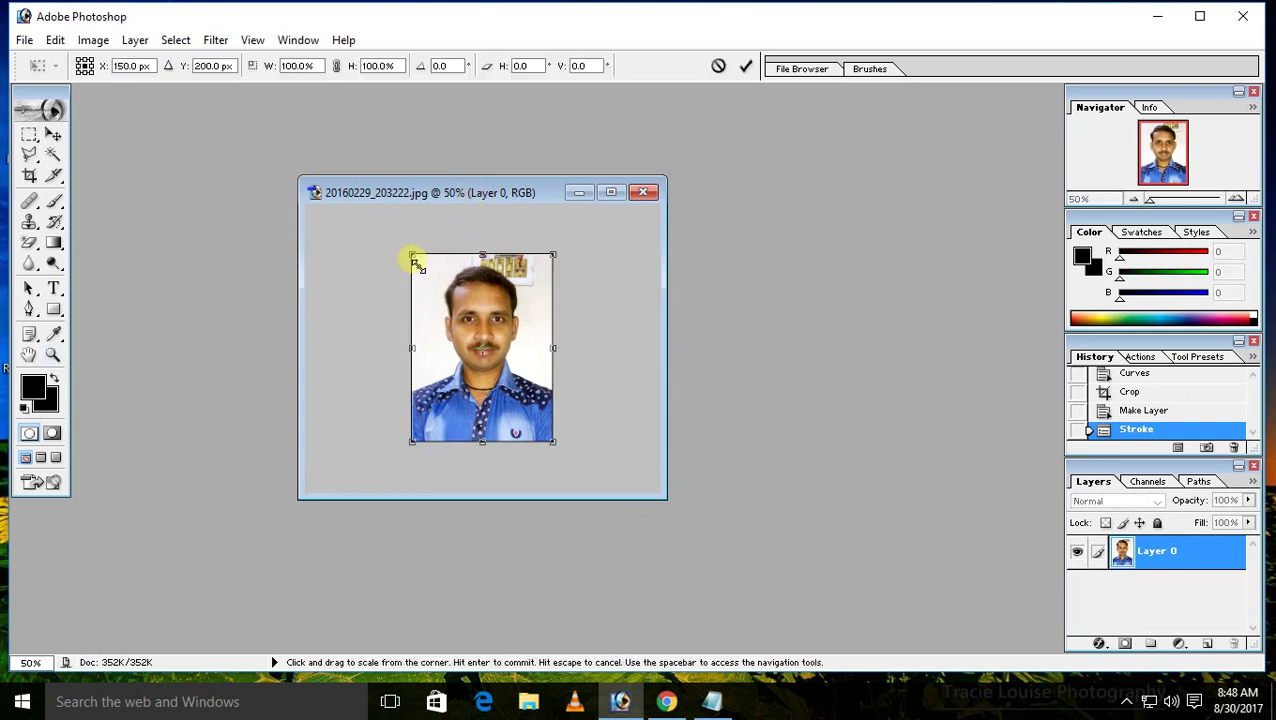
left_click_drag(419, 271, 427, 275)
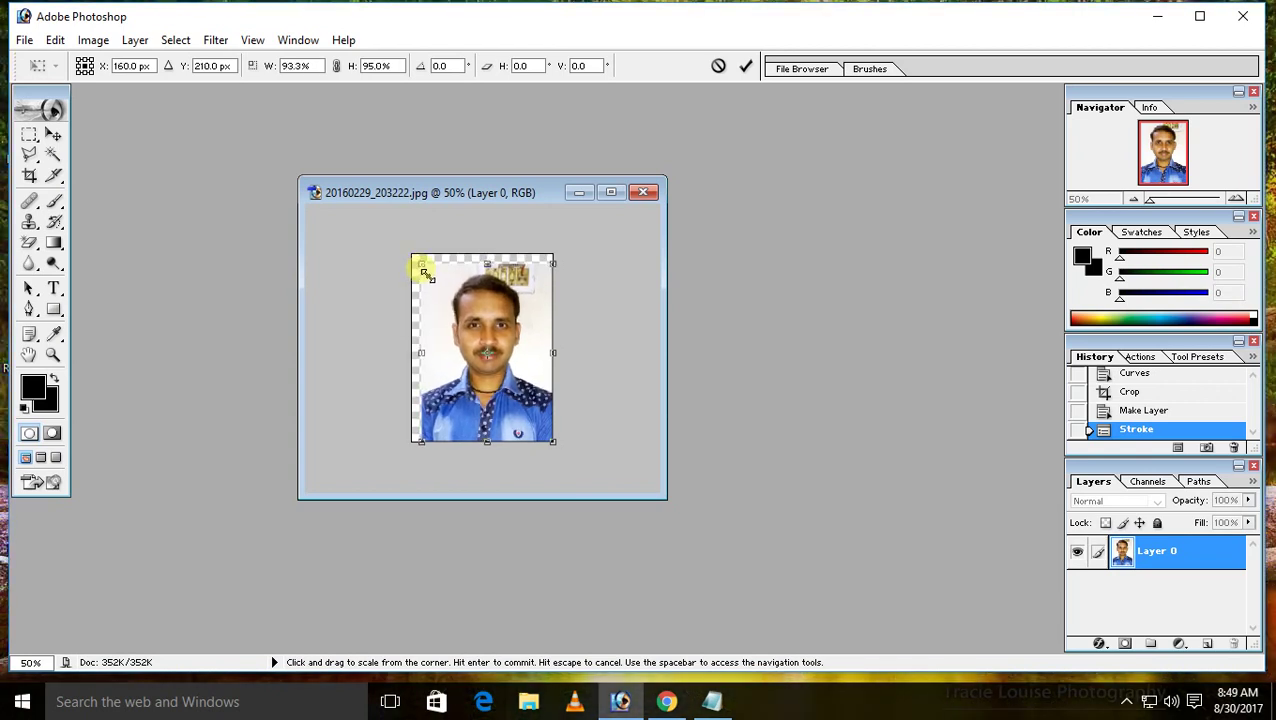
left_click_drag(552, 433, 547, 434)
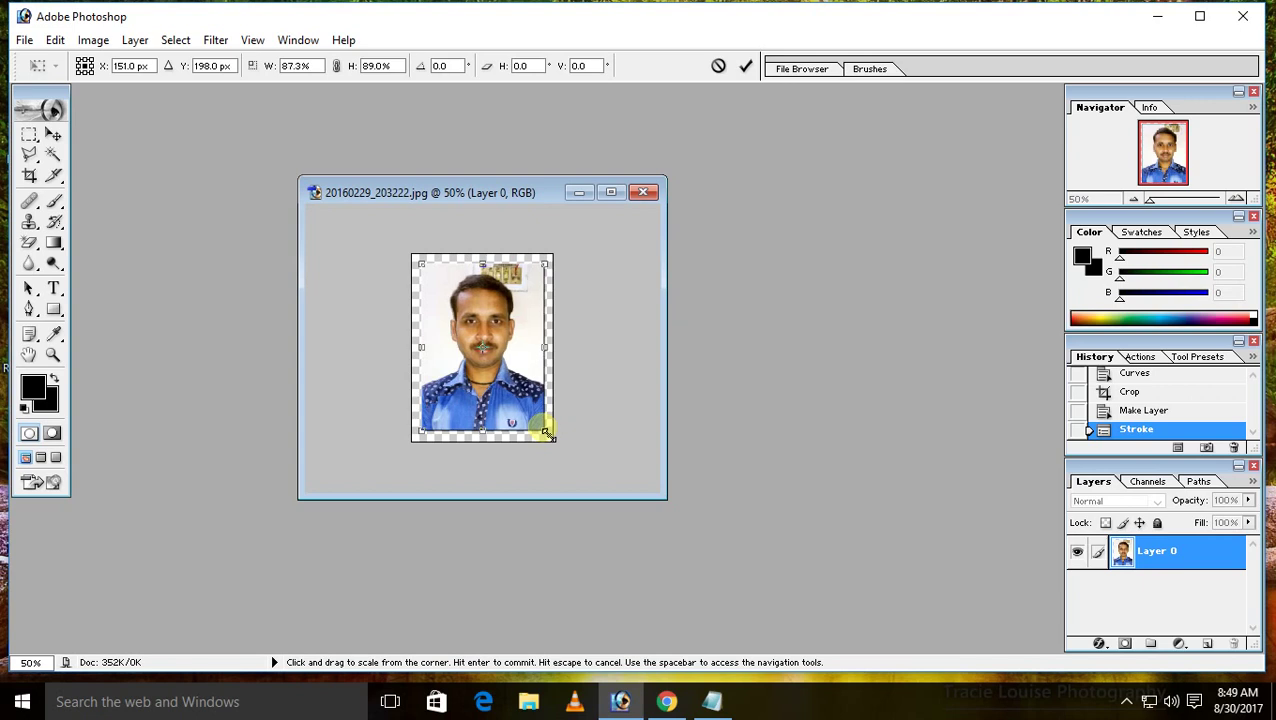
left_click_drag(421, 434, 421, 440)
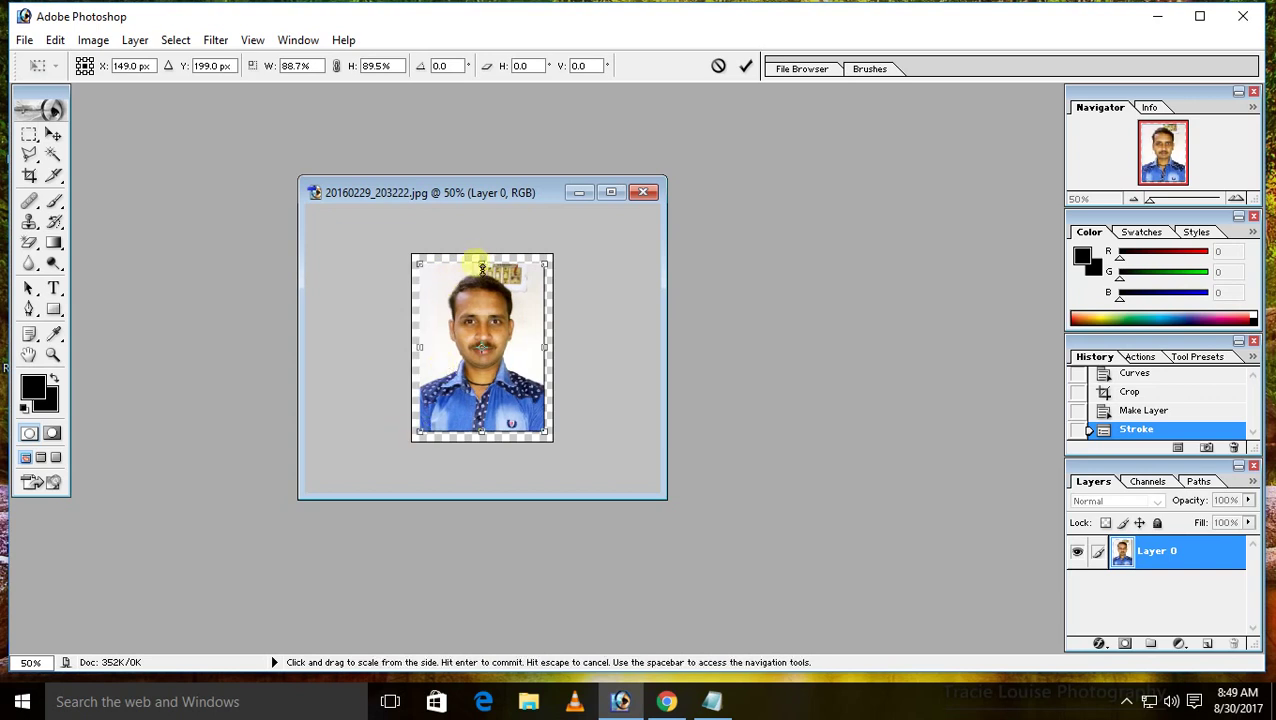
left_click_drag(486, 268, 485, 265)
left_click_drag(484, 434, 491, 438)
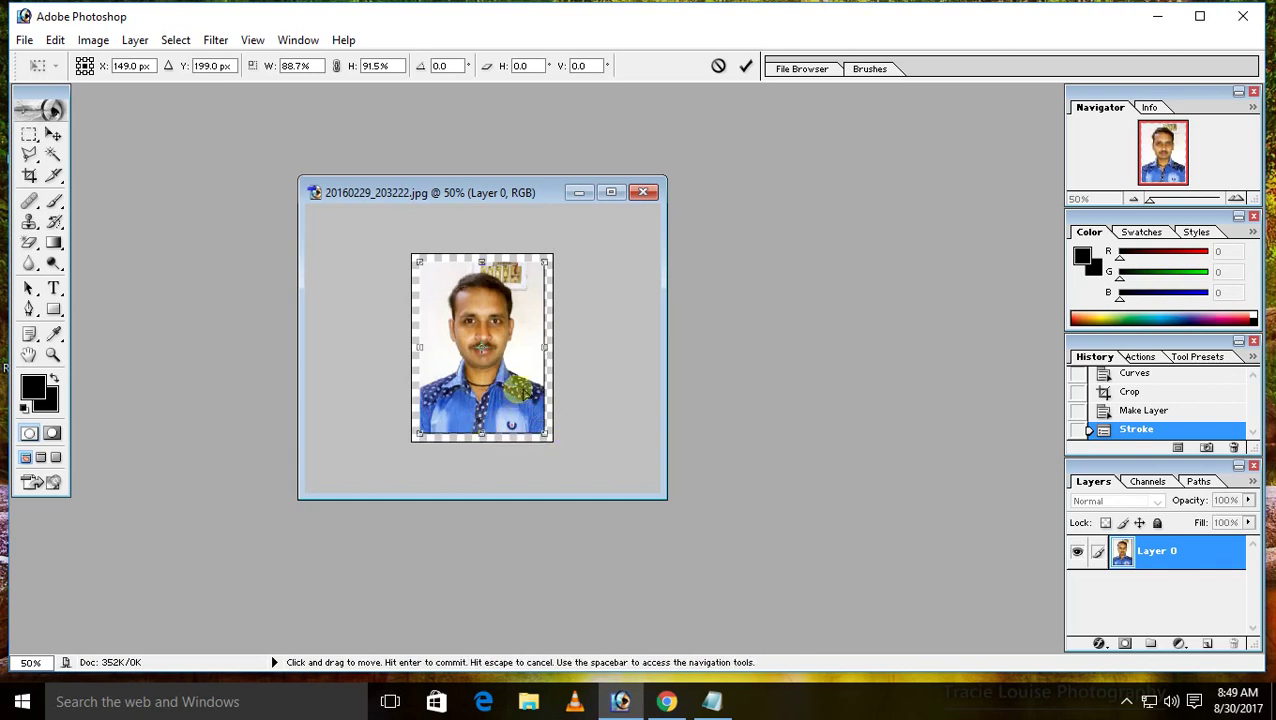
left_click(56, 41)
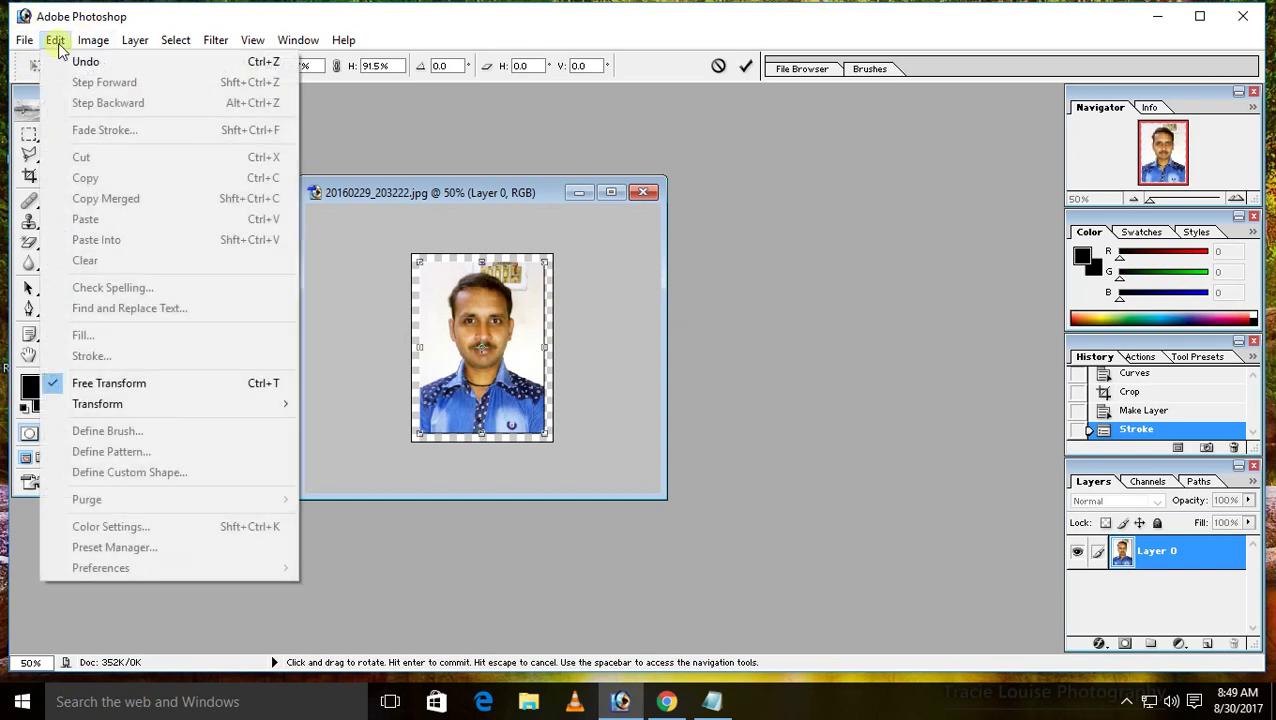
left_click(57, 42)
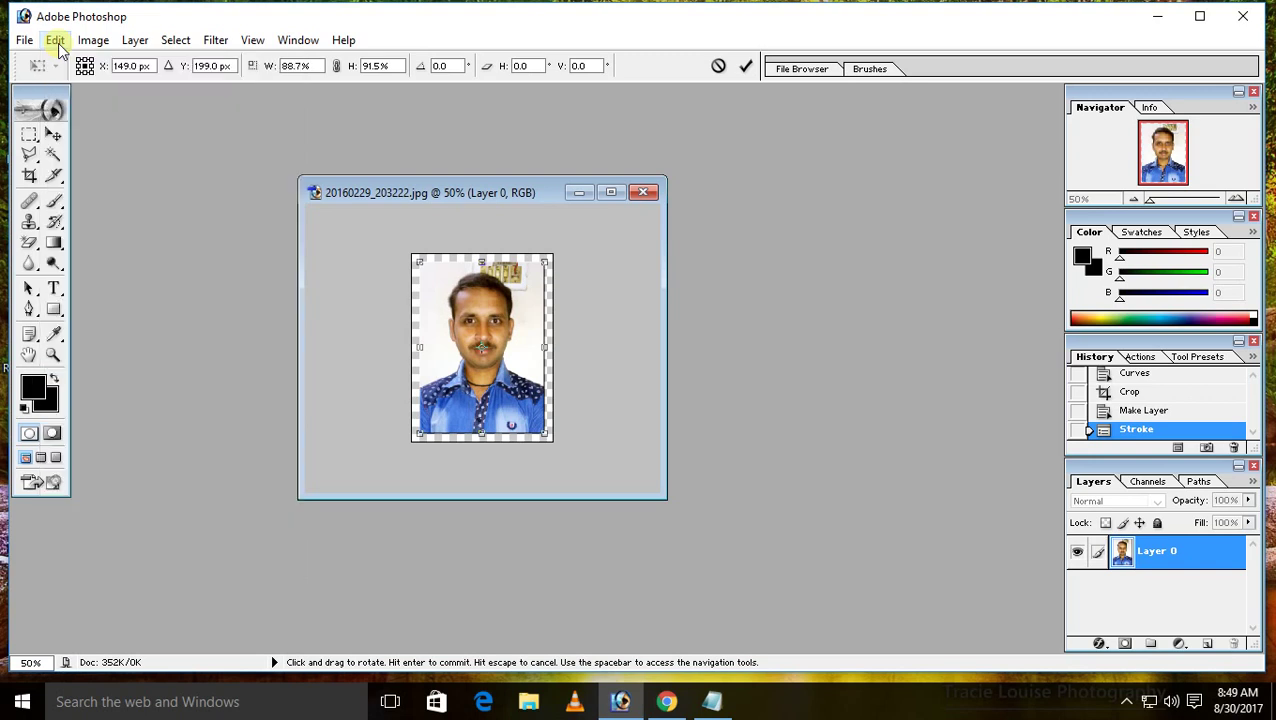
key("Return")
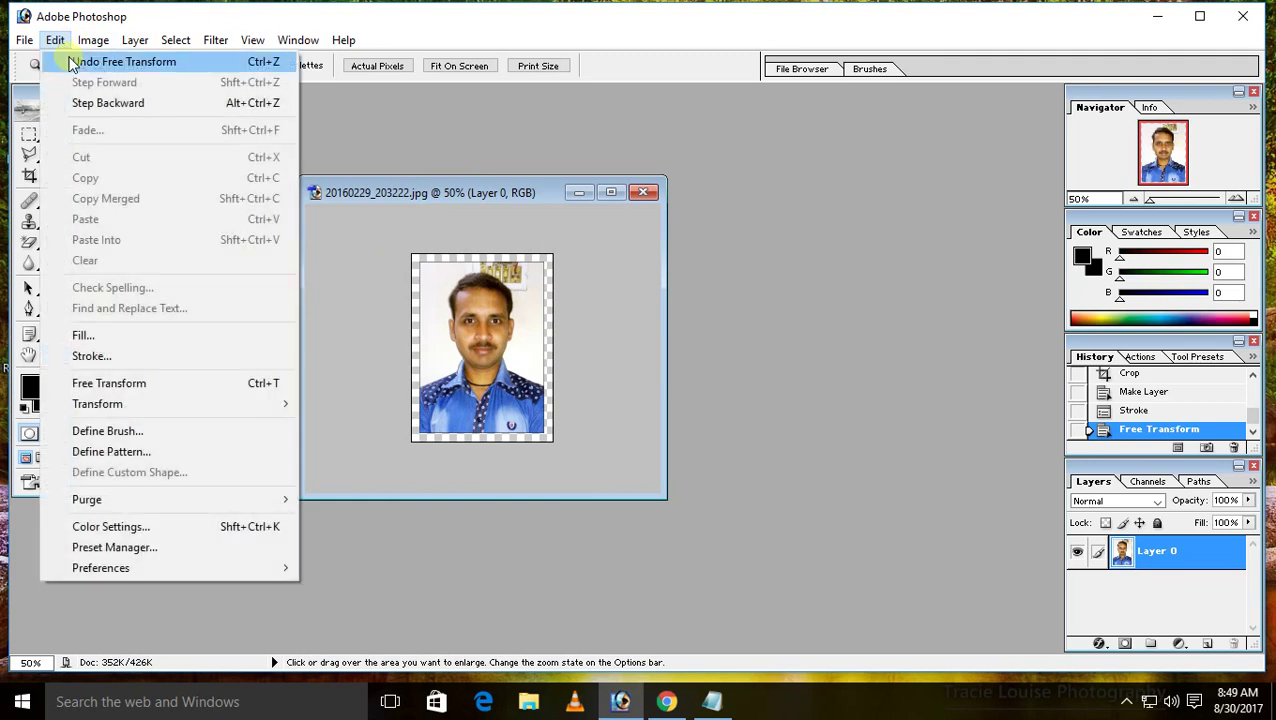
Define the portrait with its transparent margin as a pattern, naming it with the person's name
left_click(131, 452)
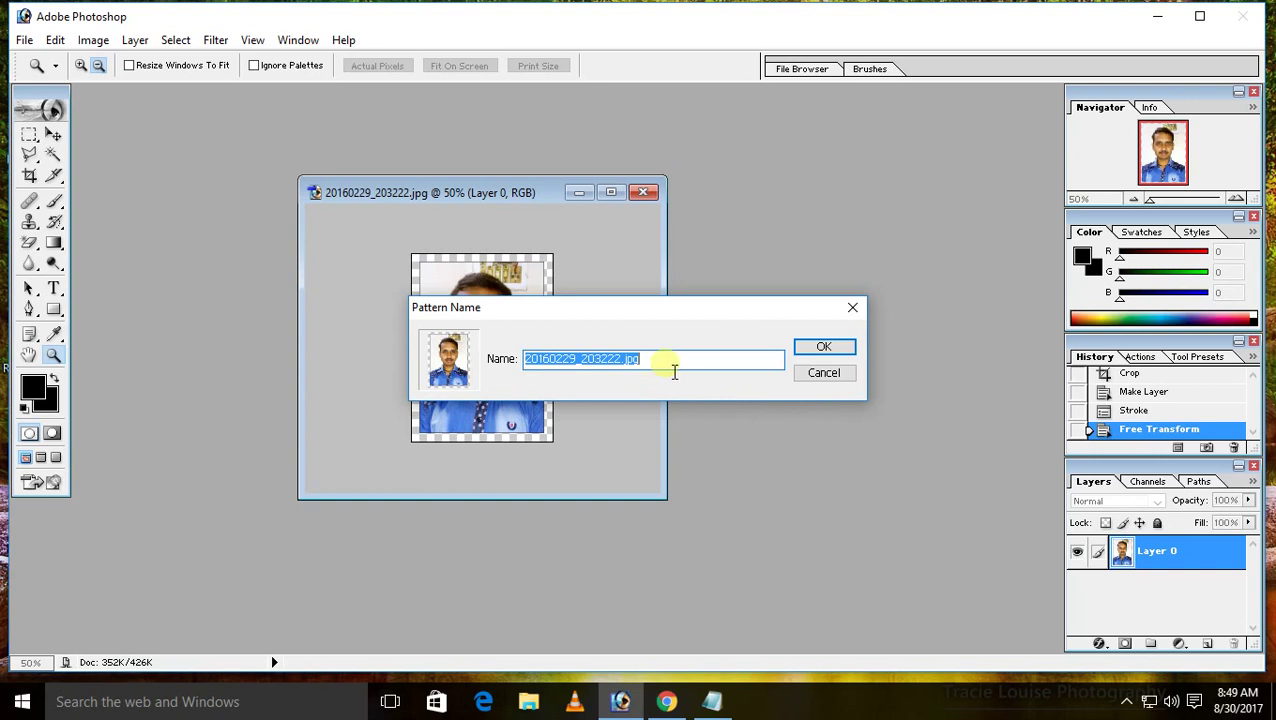
key("BackSpace")
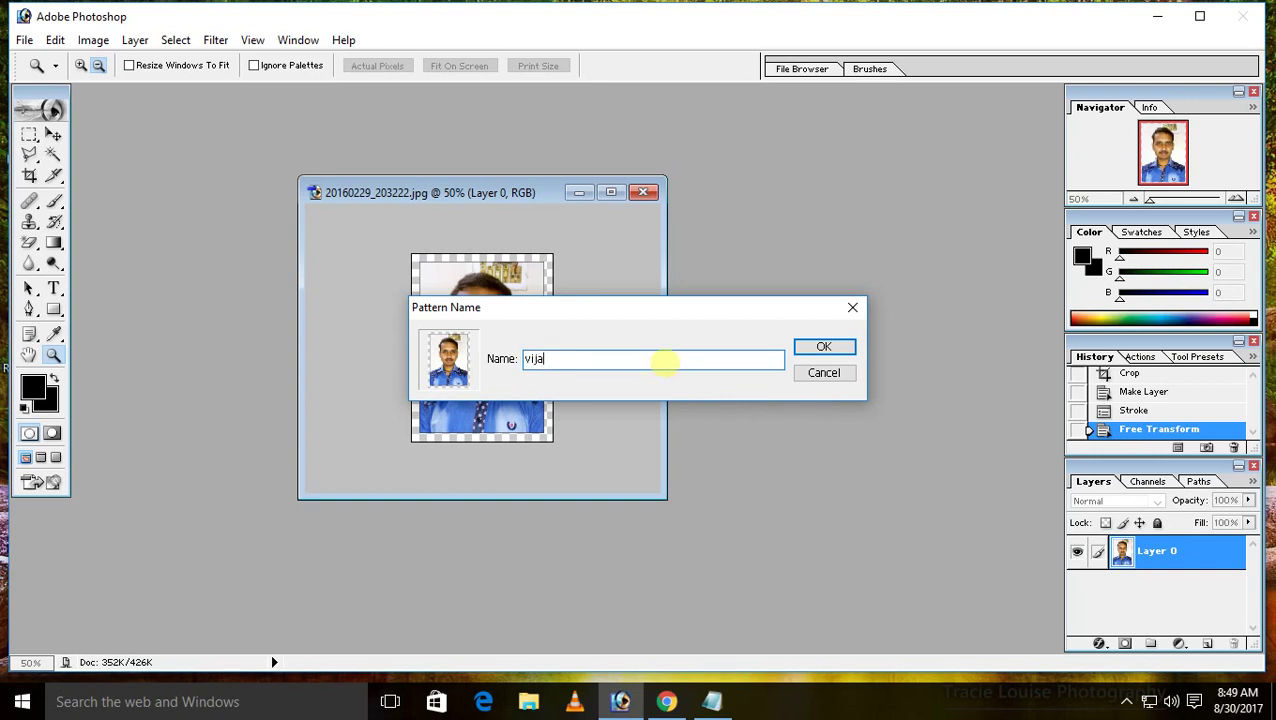
left_click(838, 349)
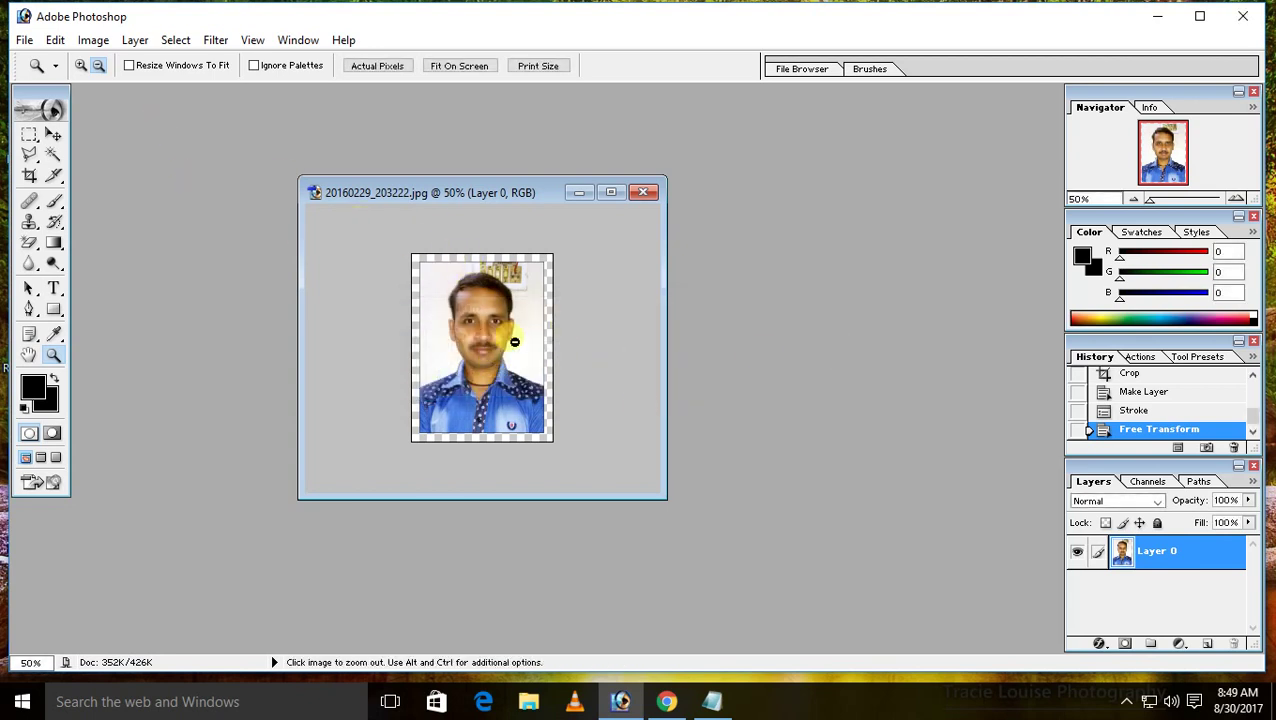
Start a new document and set its width to 1200 pixels and height to 800 pixels
left_click(25, 40)
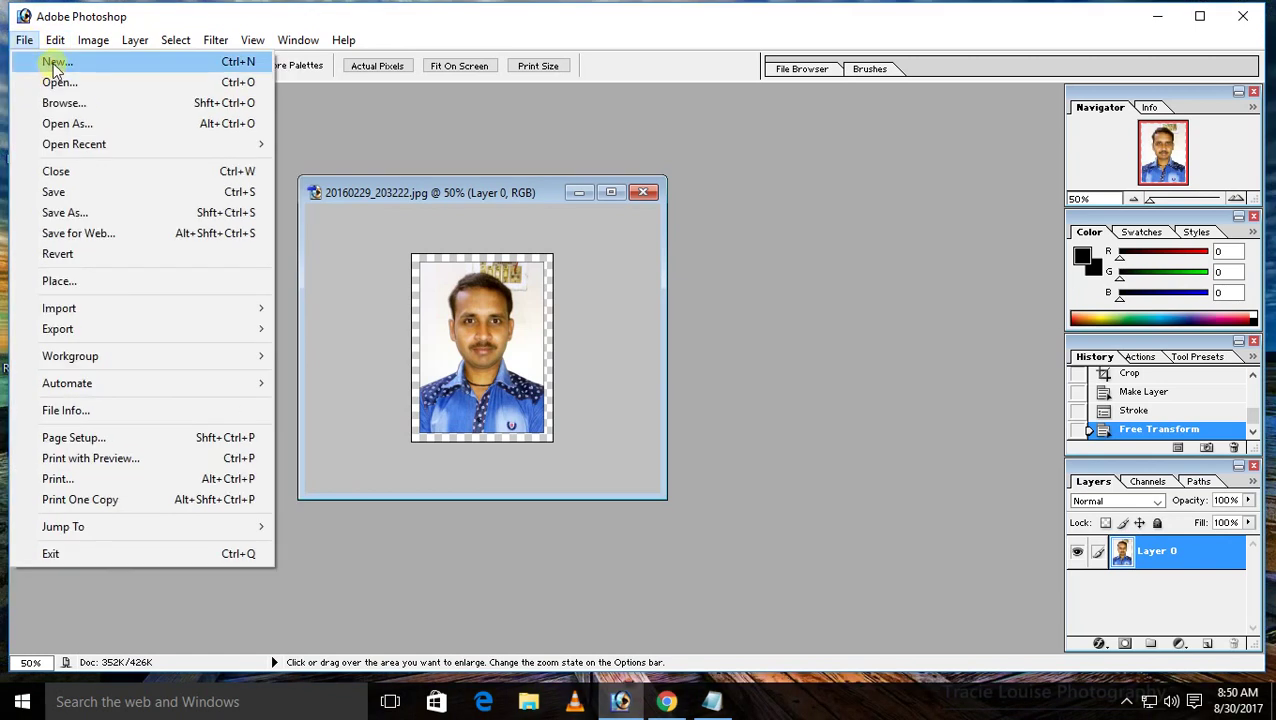
mouse_move(55, 45)
left_click(45, 61)
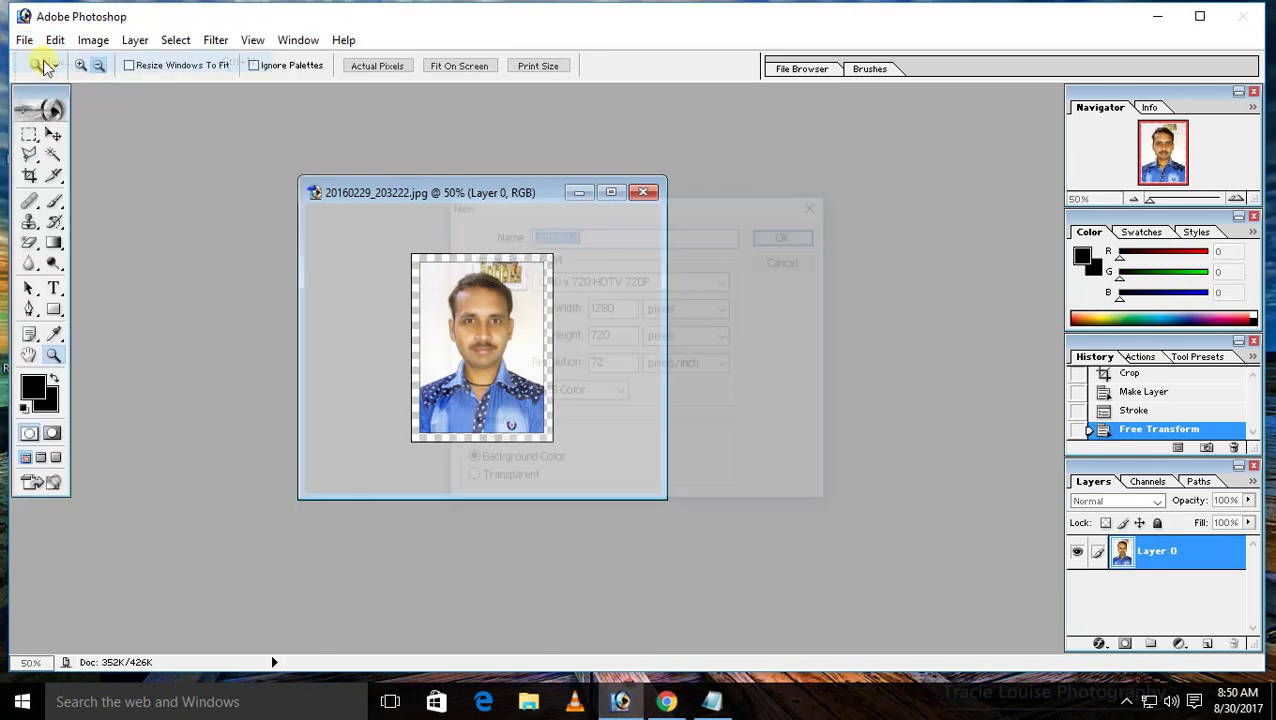
left_click(724, 280)
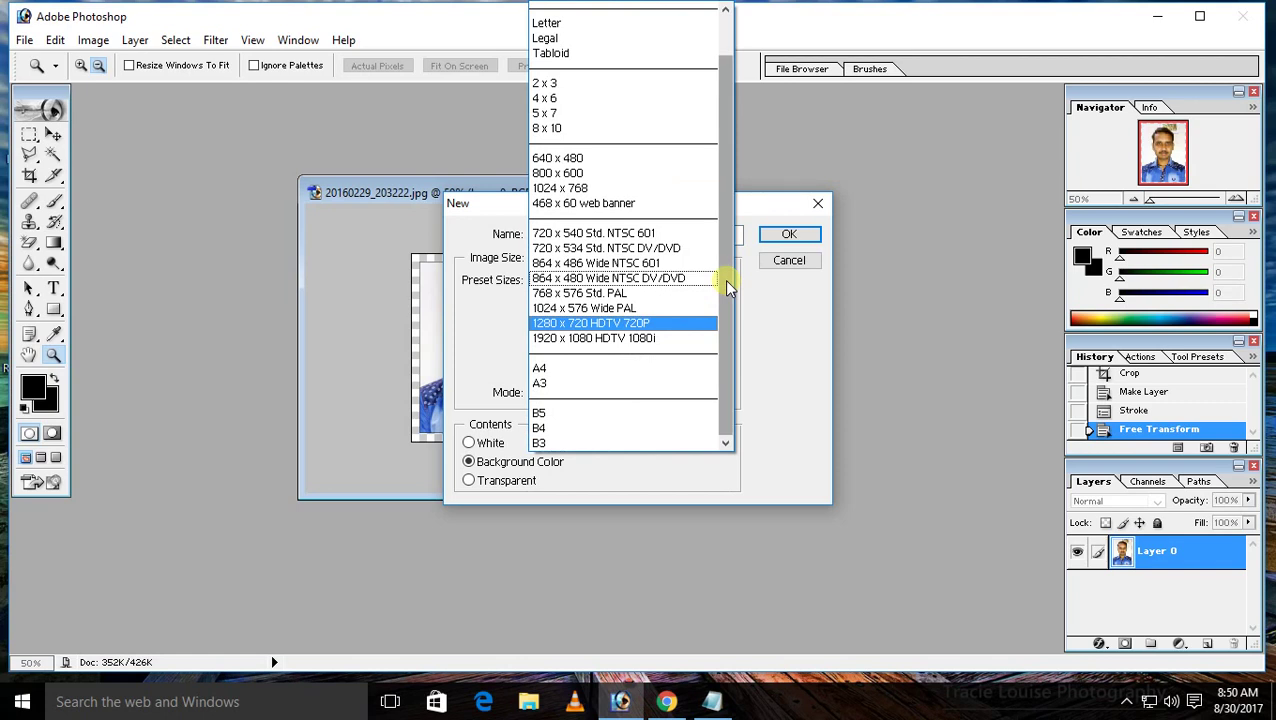
left_click(735, 277)
left_click_drag(640, 309, 612, 318)
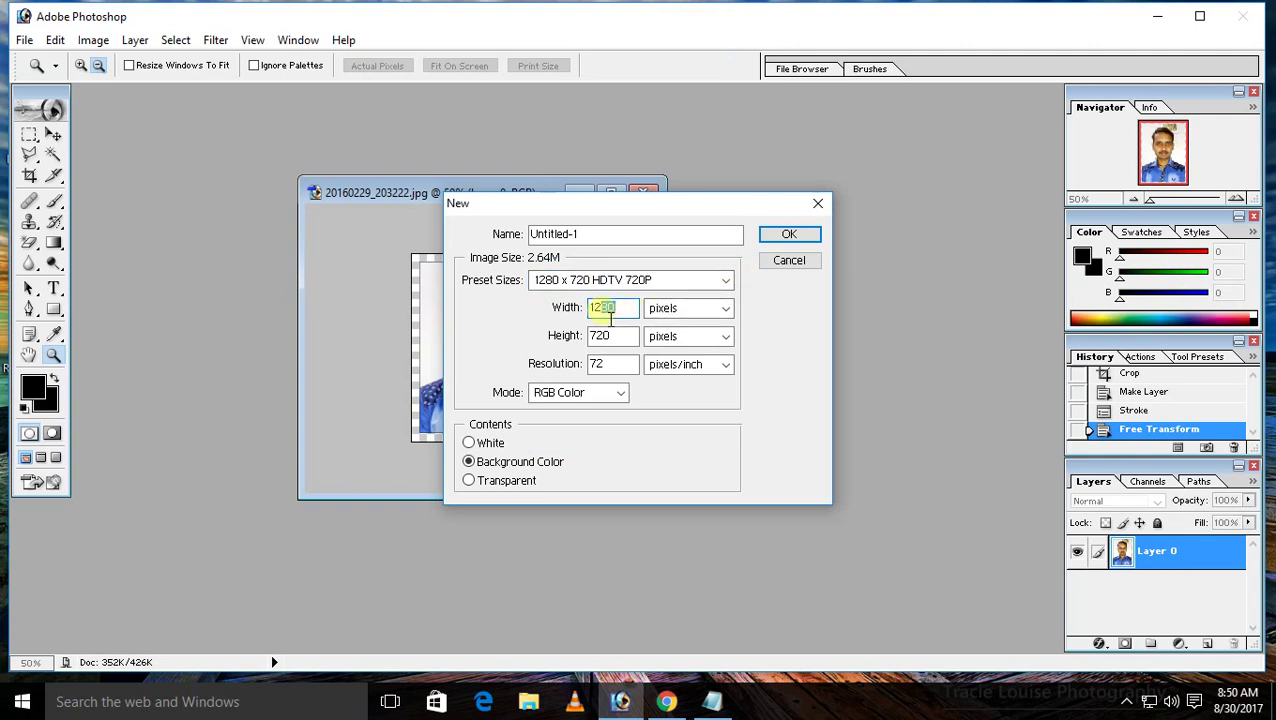
key("BackSpace")
type("00")
left_click_drag(630, 336, 548, 340)
key("BackSpace")
type("800")
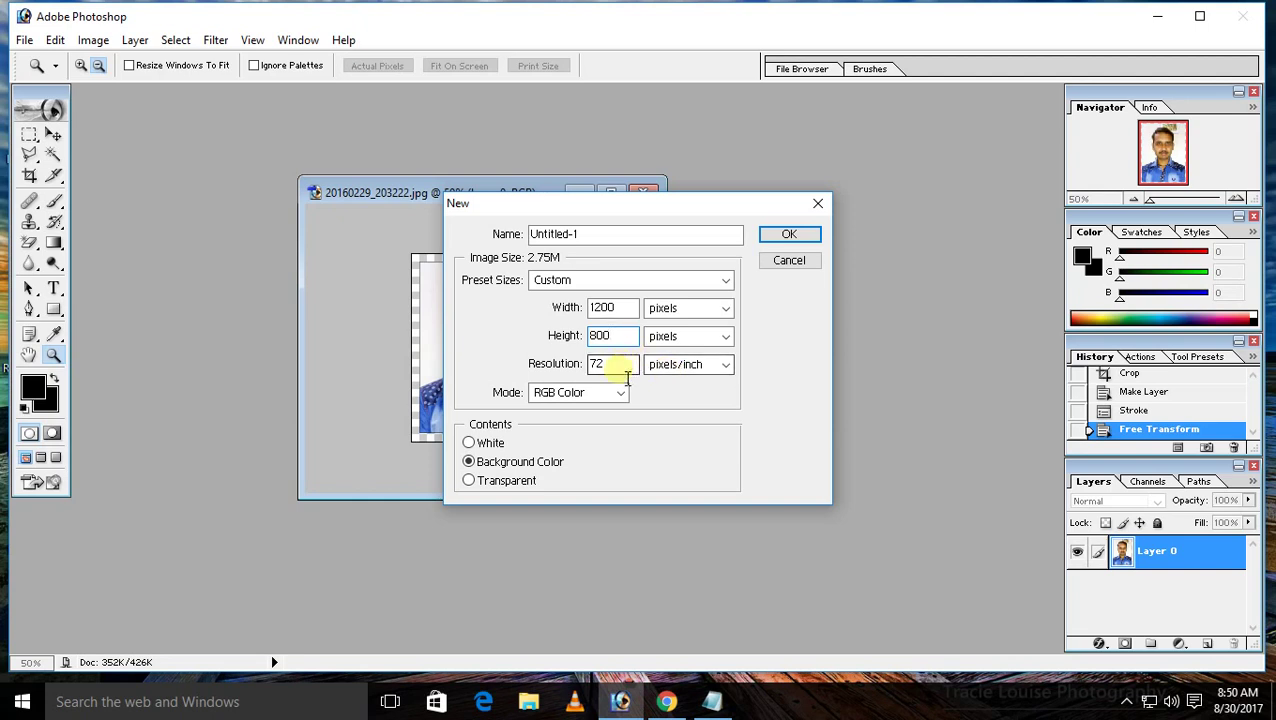
Set the new document's resolution to 200 pixels/inch with white contents, and create it
left_click_drag(620, 365, 564, 366)
key("BackSpace")
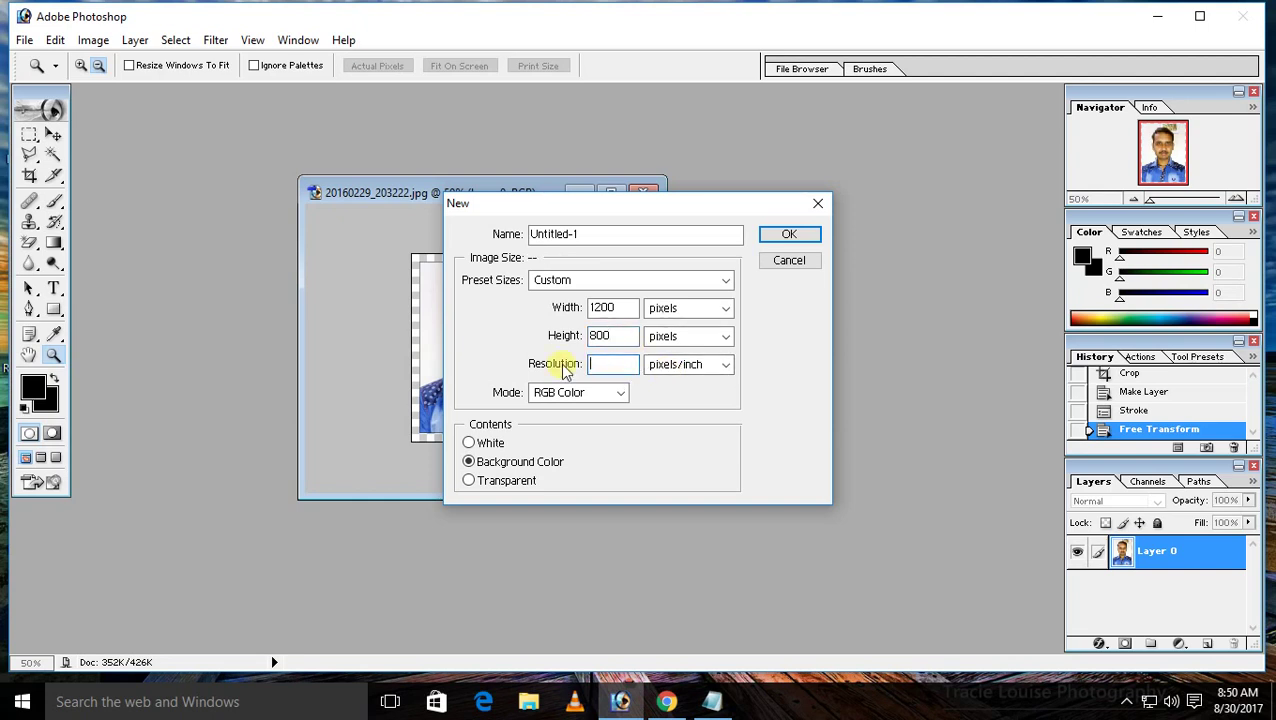
type("200")
left_click(469, 442)
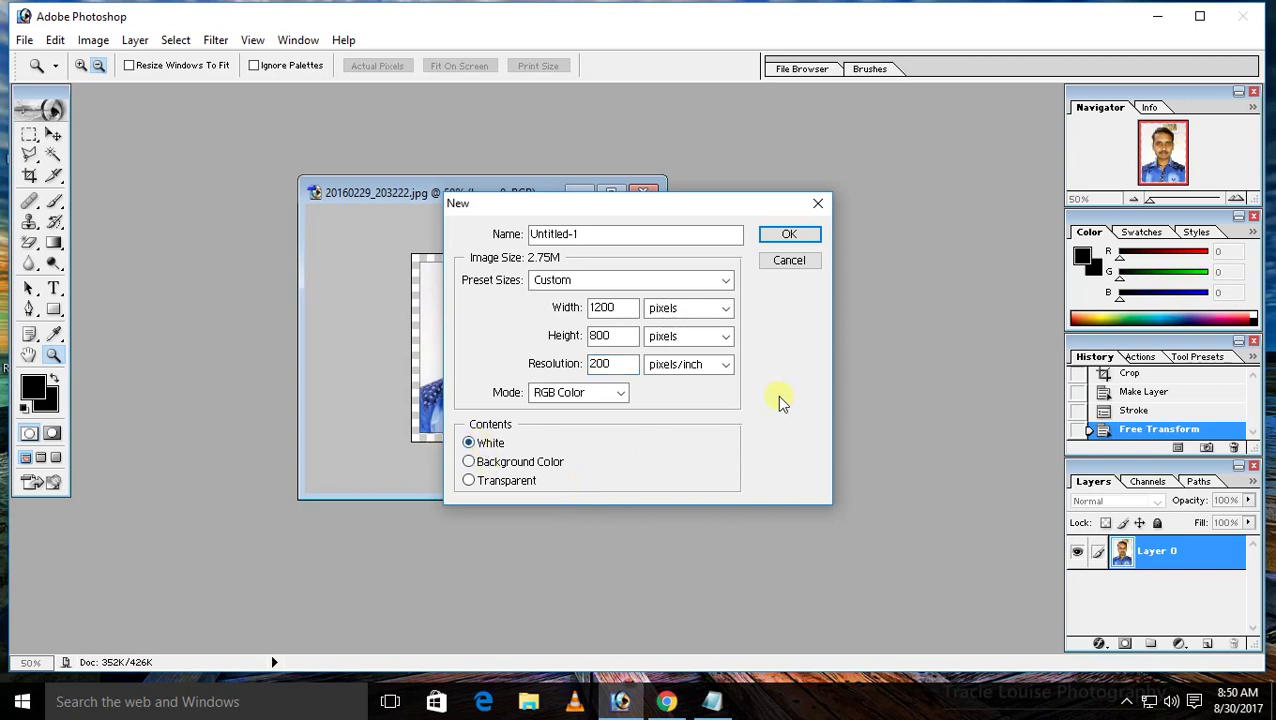
left_click(810, 240)
View the portrait window alongside the blank Untitled-1 canvas, and return to Untitled-1 in front
left_click_drag(471, 115, 669, 248)
left_click(493, 197)
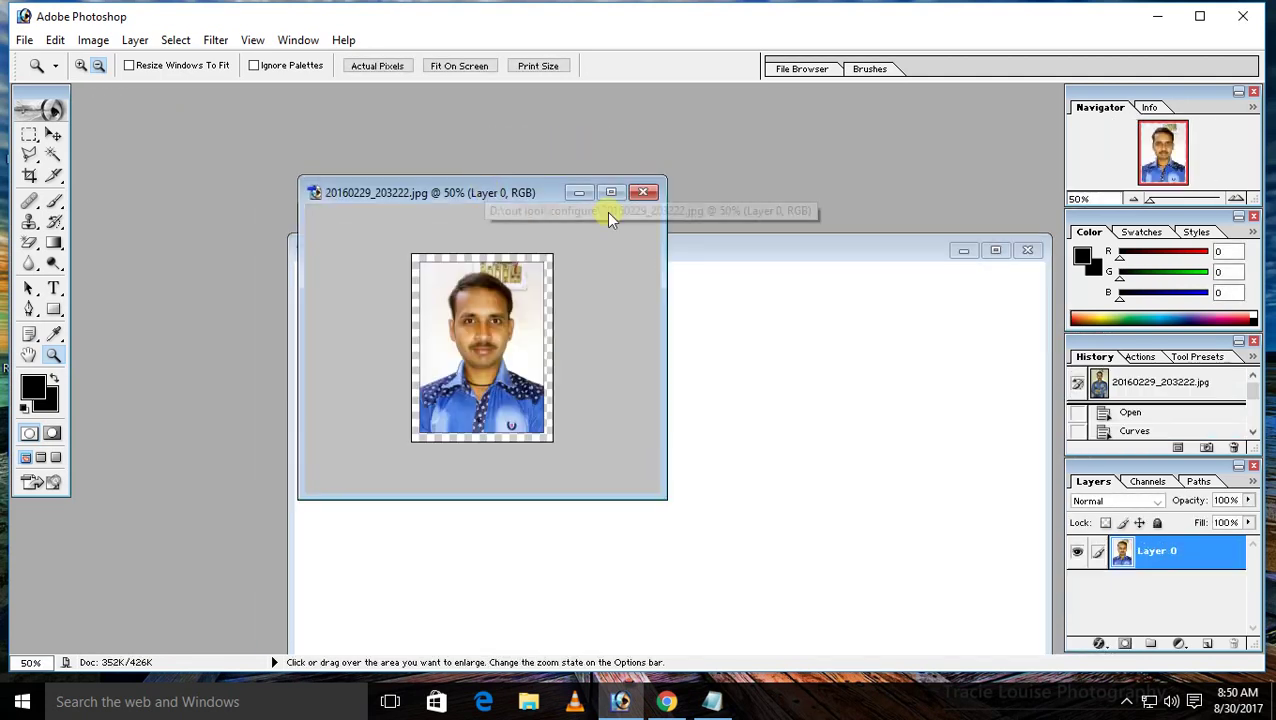
left_click(755, 257)
left_click_drag(774, 245, 621, 117)
Fill the blank Untitled-1 canvas with the custom portrait pattern in Normal mode at 100% opacity
left_click(24, 40)
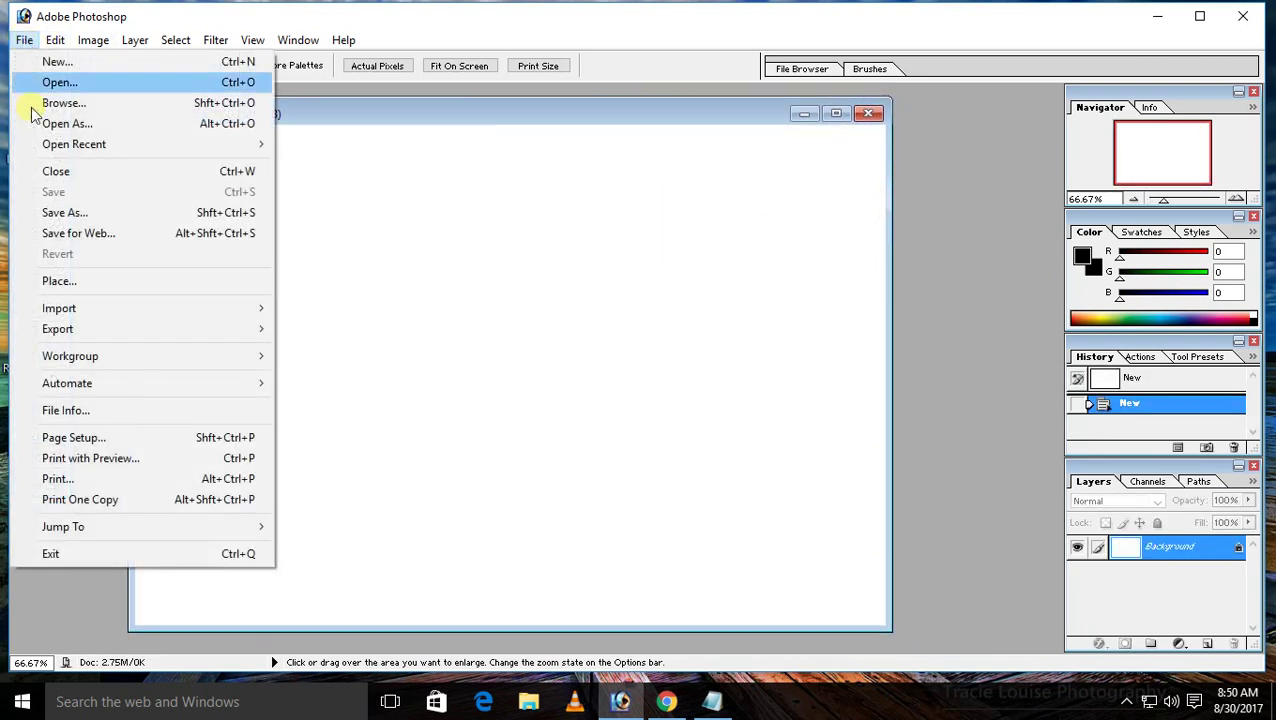
mouse_move(55, 45)
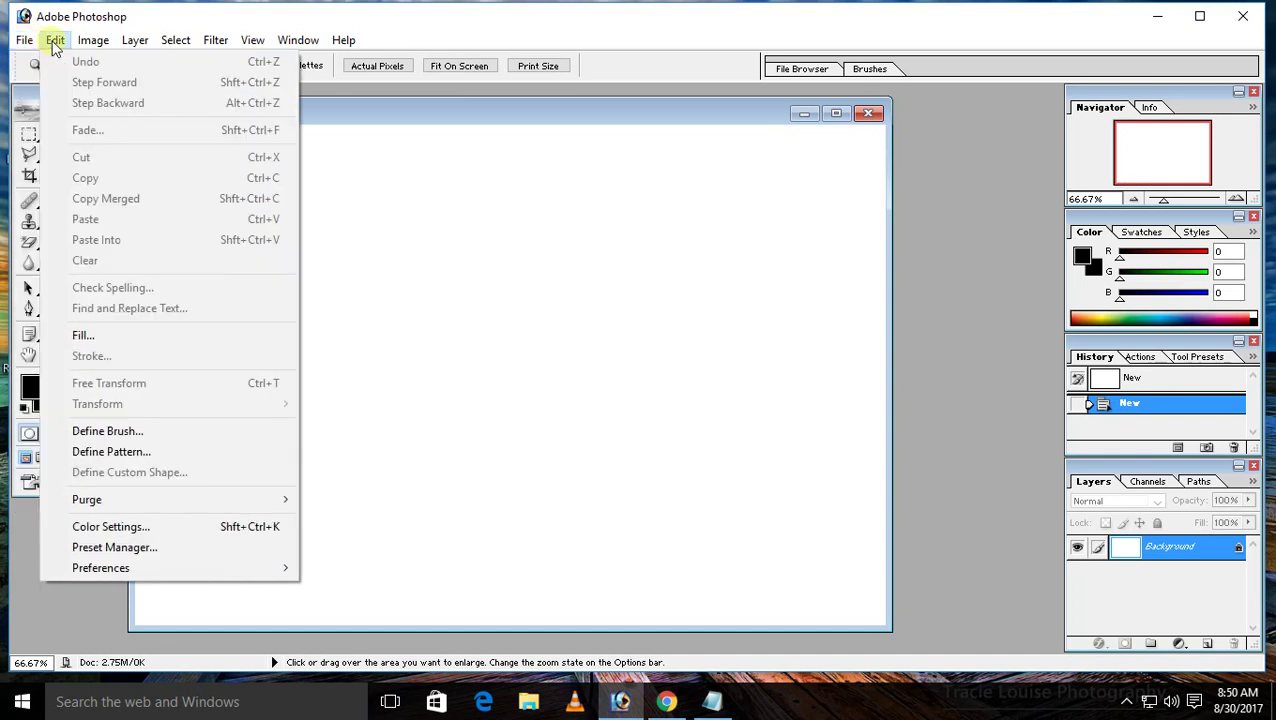
left_click(75, 335)
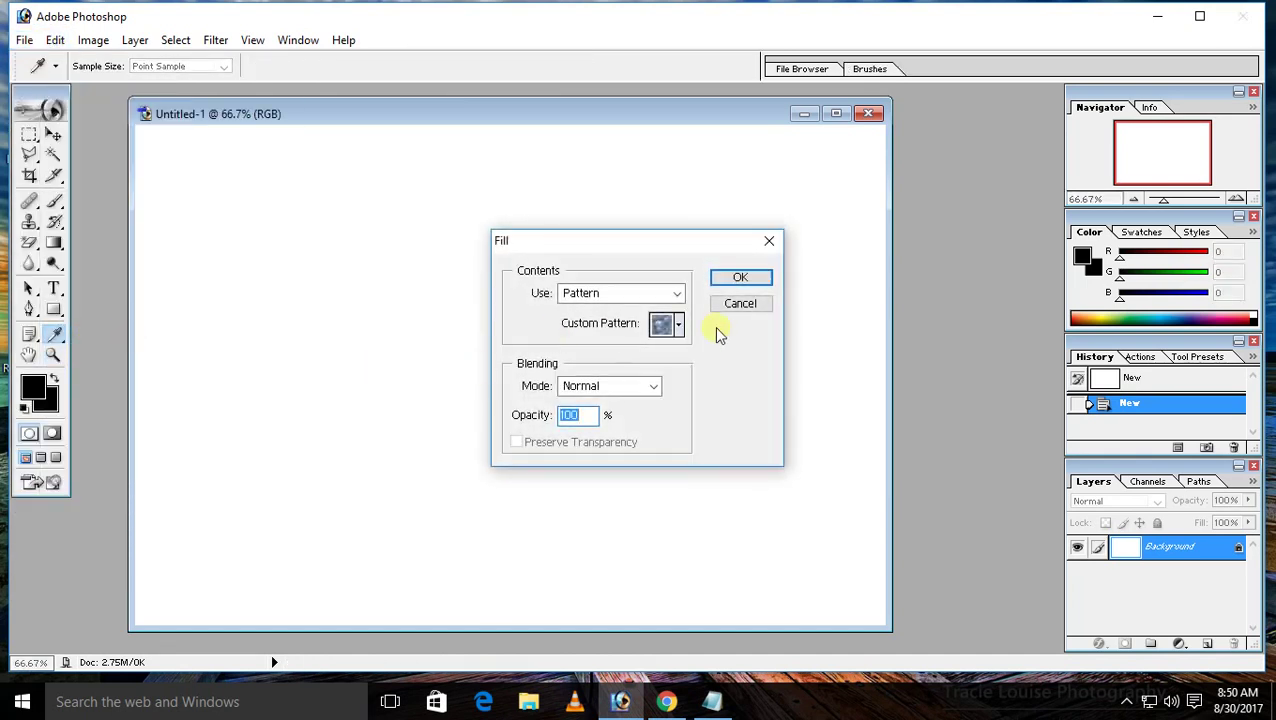
left_click(680, 325)
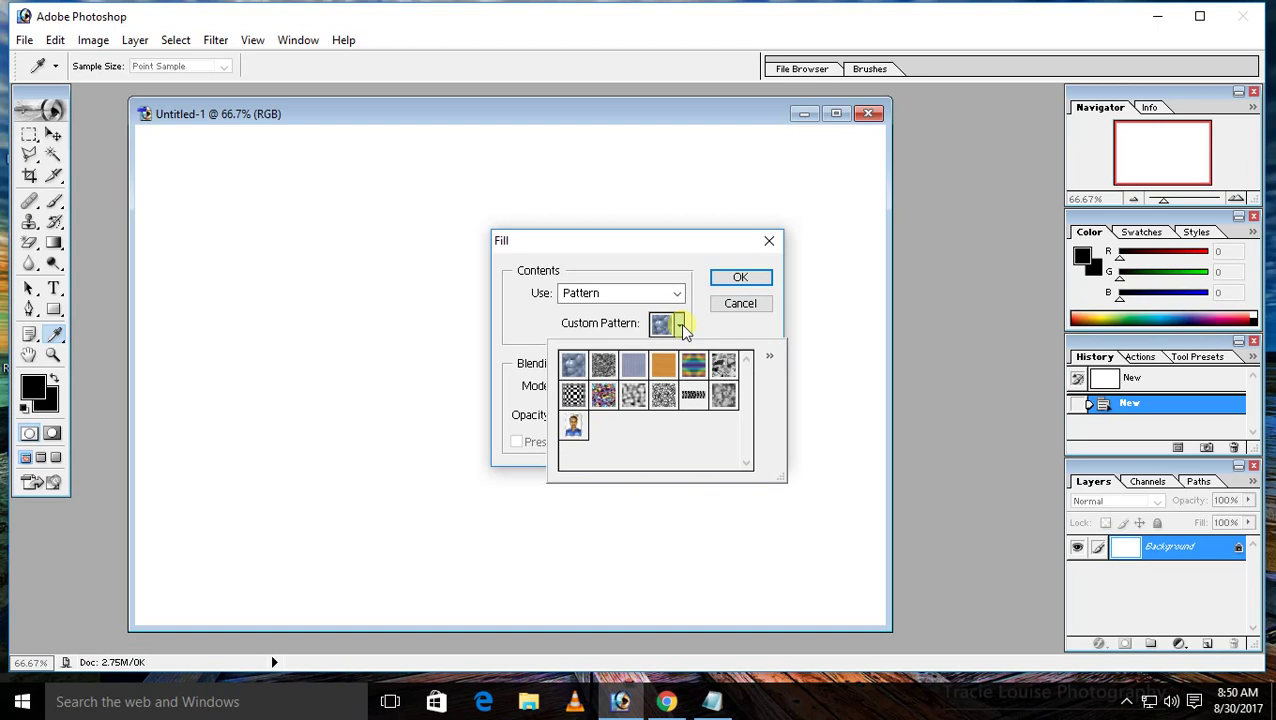
left_click(573, 425)
left_click(741, 278)
key("z")
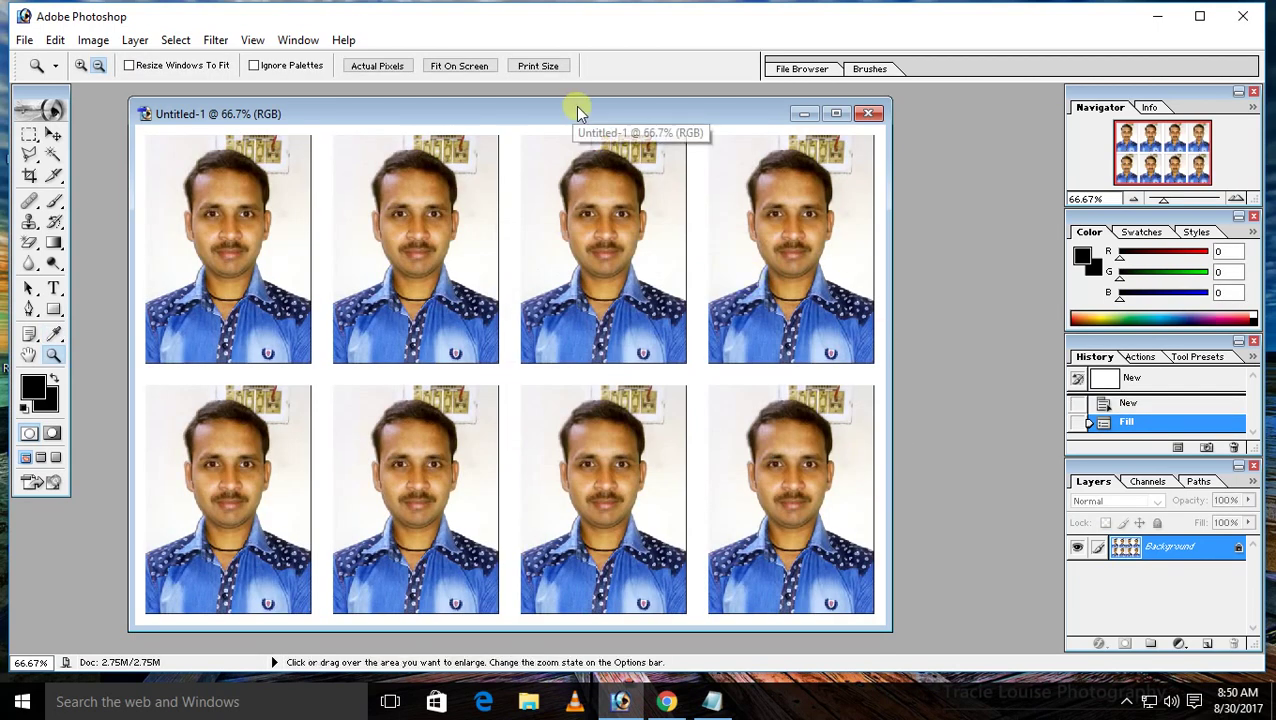
left_click_drag(575, 107, 590, 104)
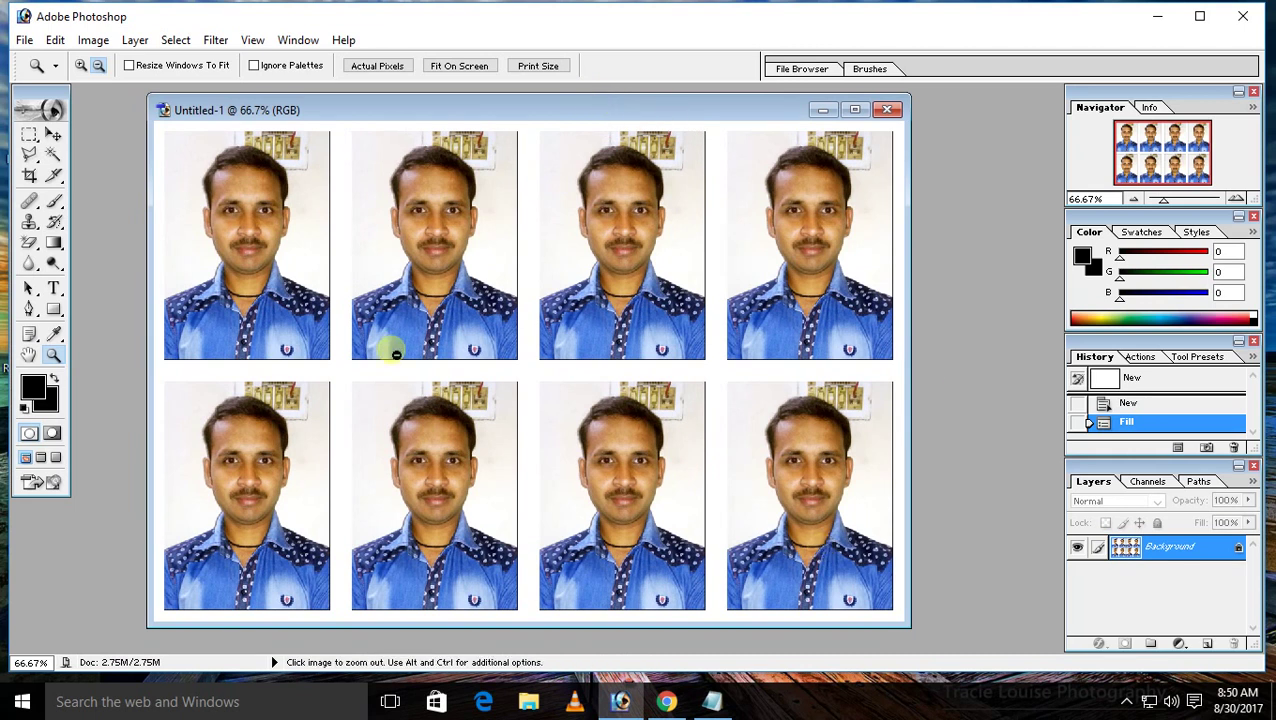
key("alt")
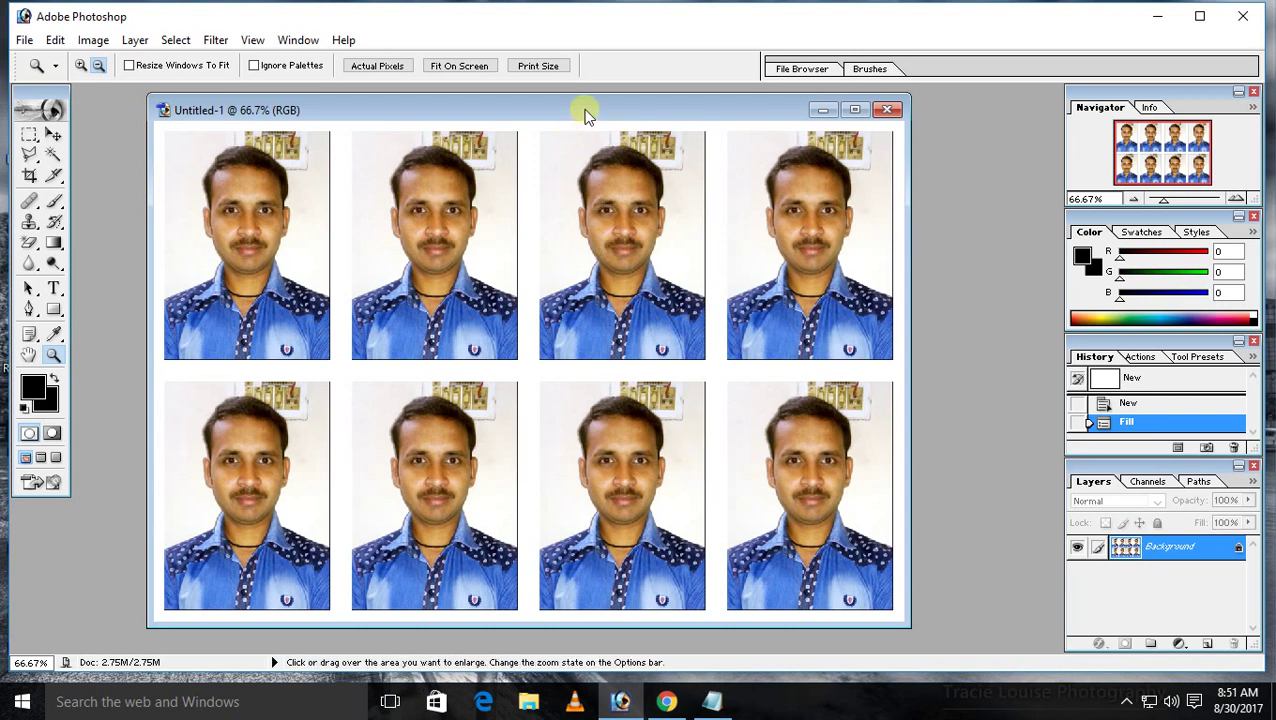
left_click_drag(584, 113, 574, 112)
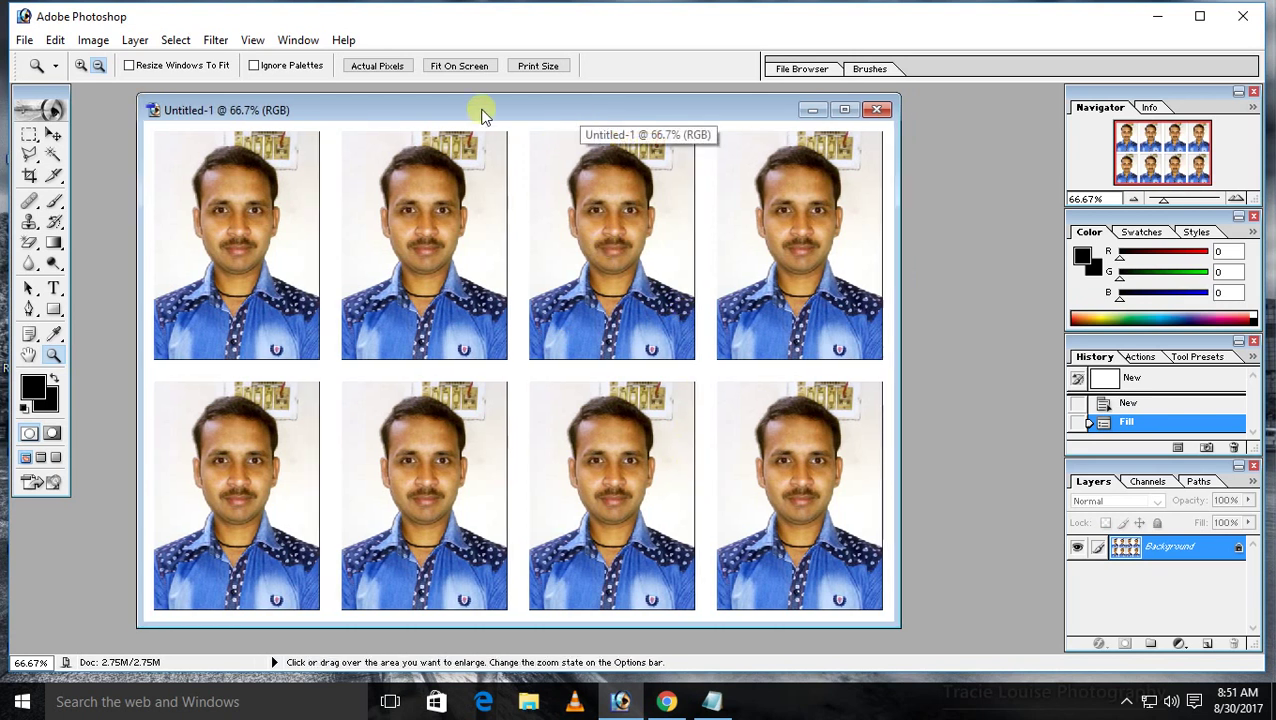
Save the tiled photo sheet to the Desktop as Untitled-1.jpg in JPEG format at Maximum quality 12 with the Progressive option
left_click(24, 41)
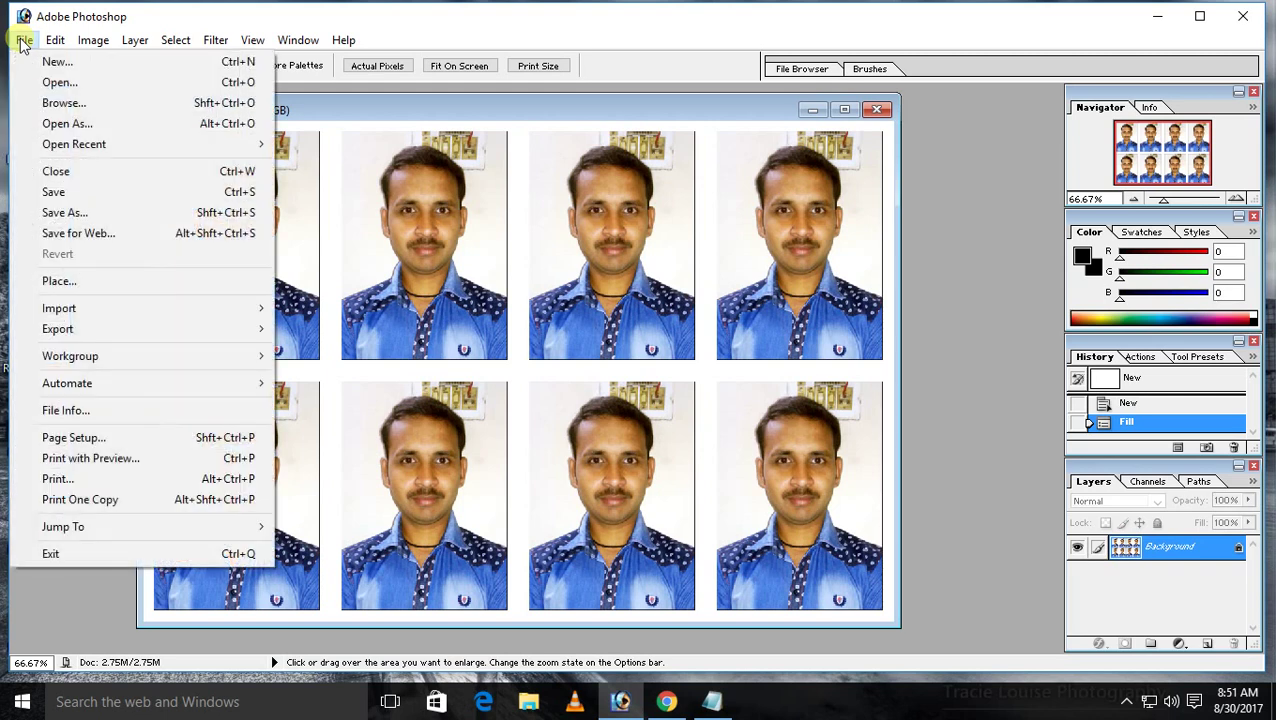
left_click(64, 212)
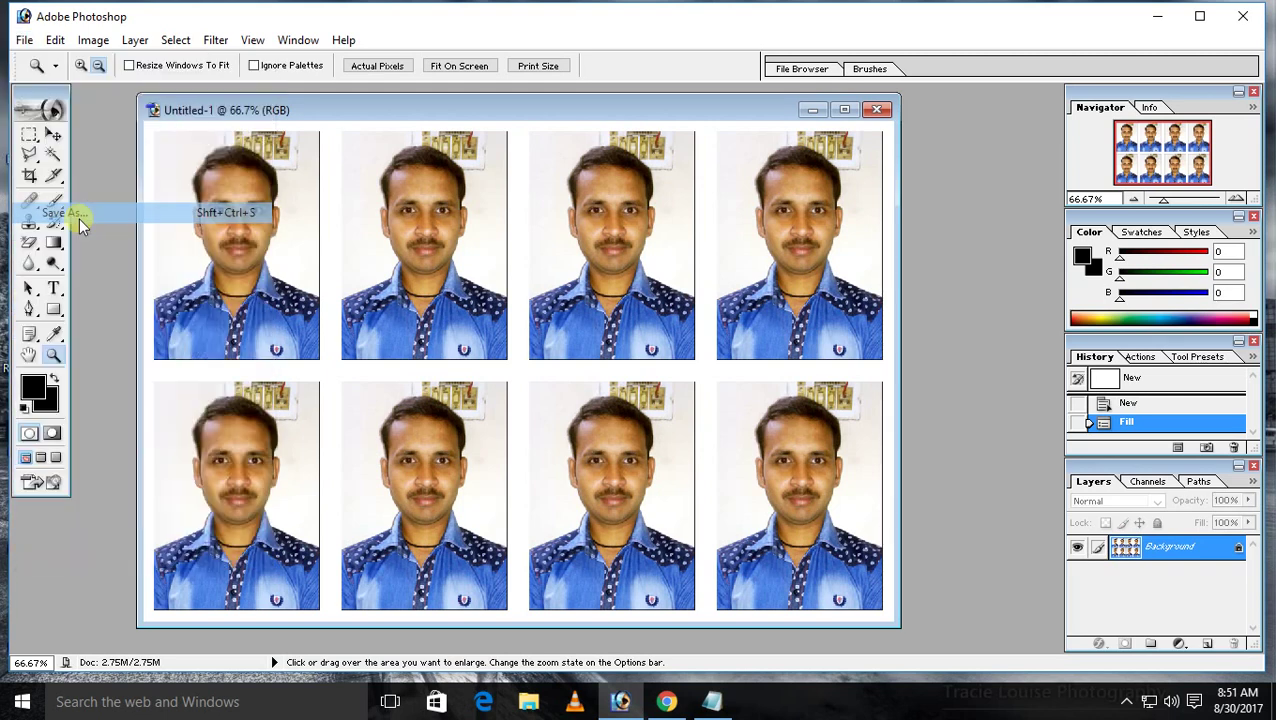
left_click(416, 198)
left_click(652, 418)
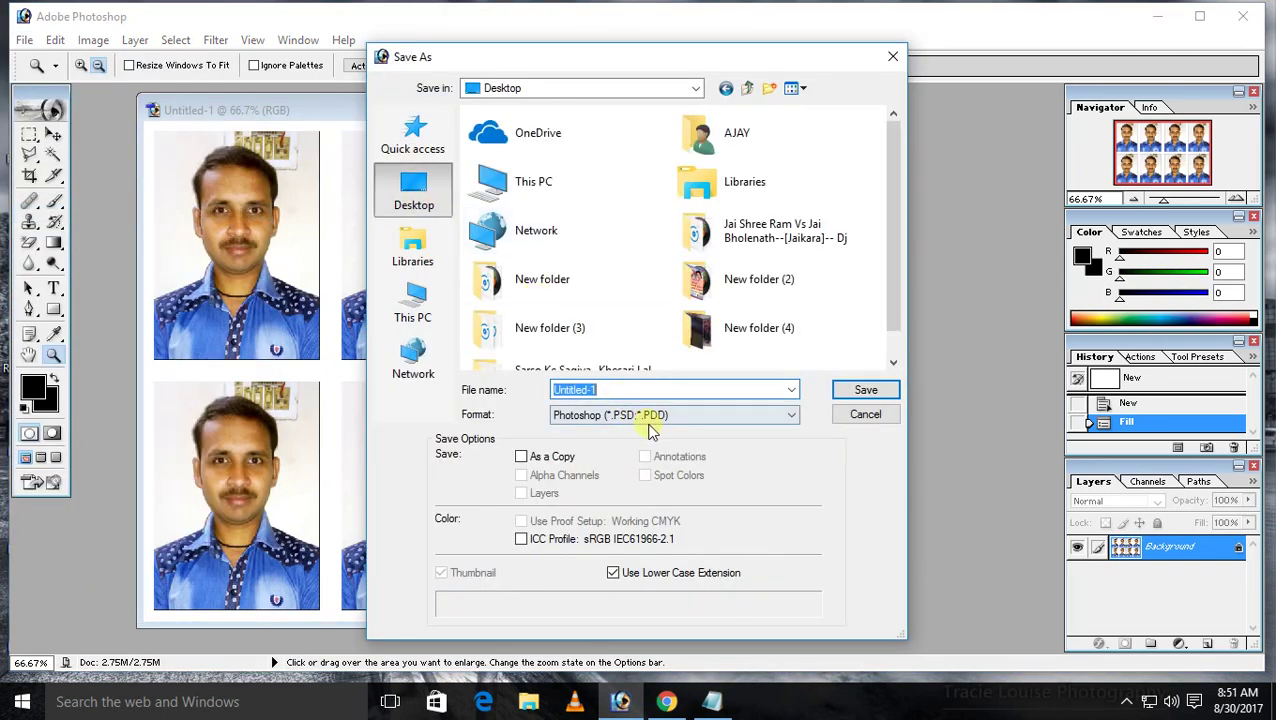
left_click(612, 505)
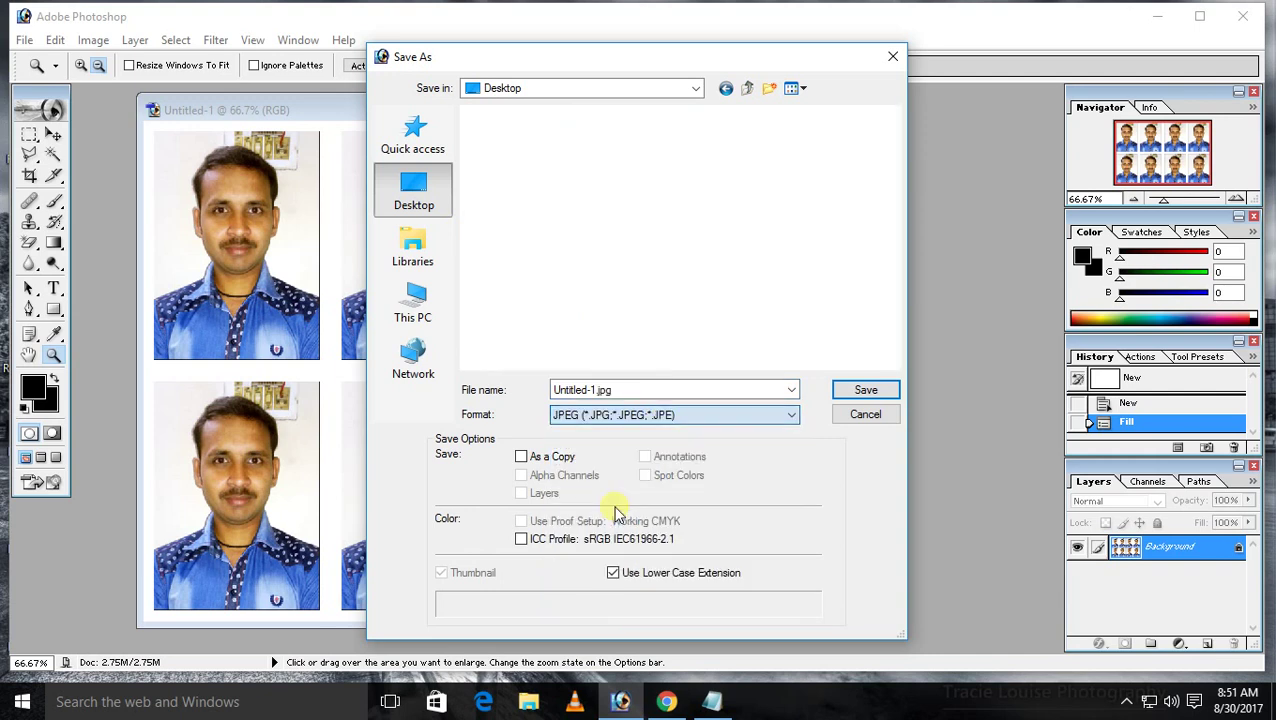
left_click(864, 393)
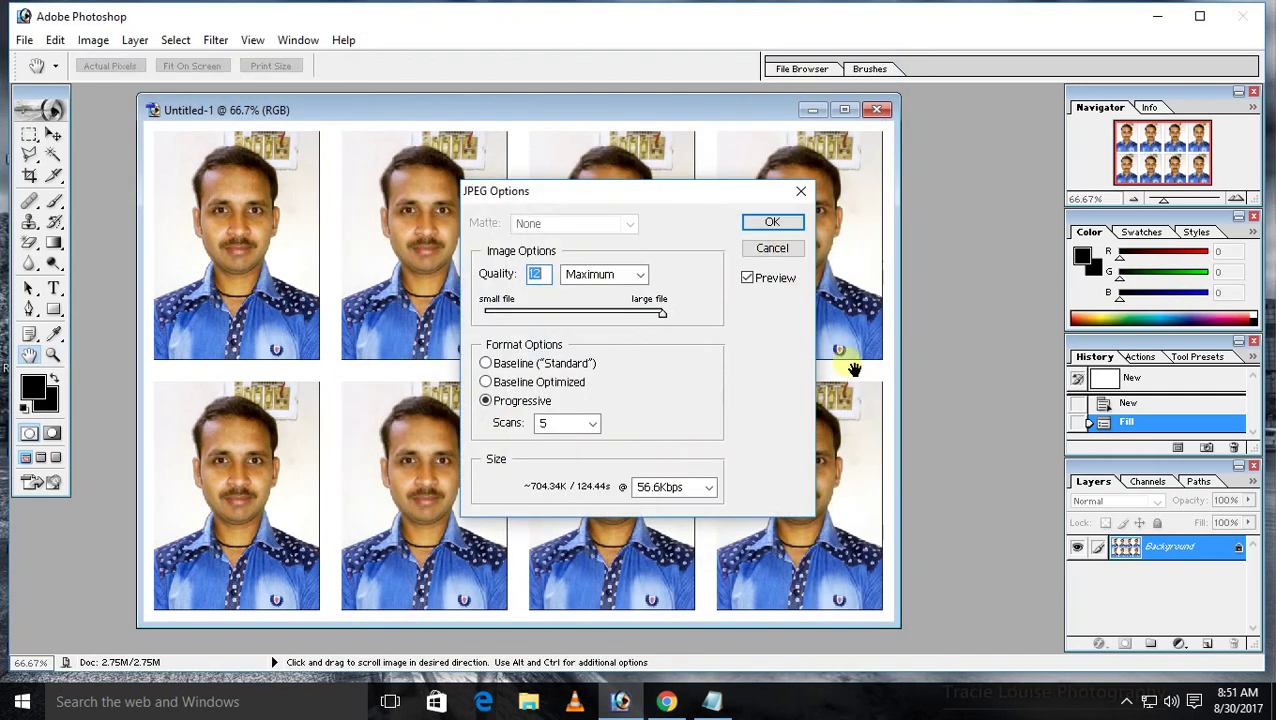
left_click(771, 223)
Exit the image editor, discarding the unsaved changes to the portrait 20160229_203222.jpg
key("alt+space")
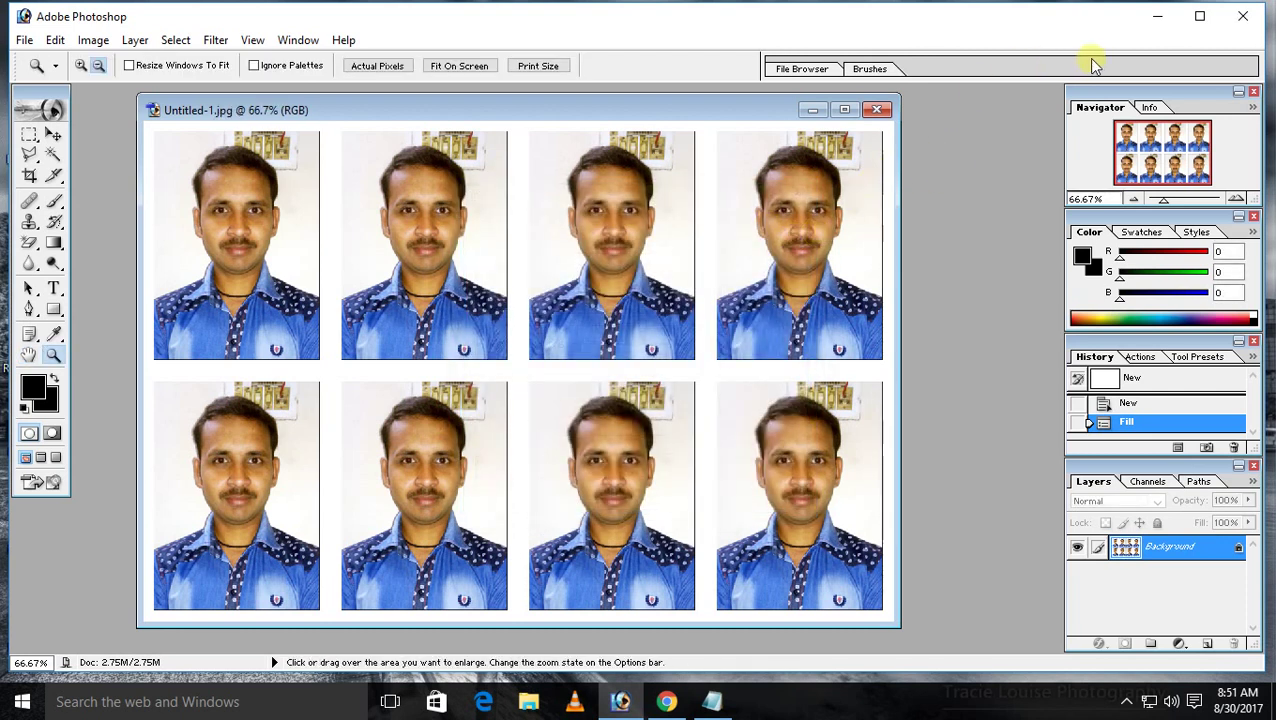
left_click(1245, 17)
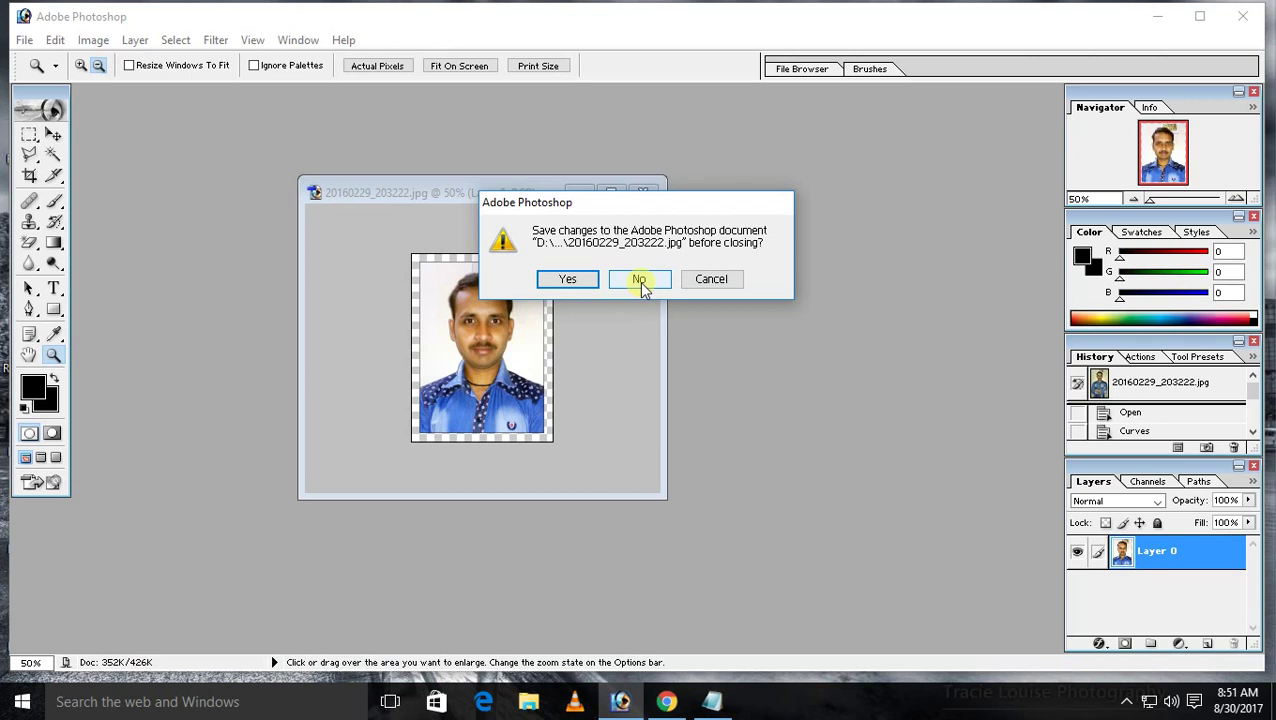
left_click(639, 281)
Switch to the open Notepad window and add "Thanks for watching my video" after the existing text
left_click(714, 702)
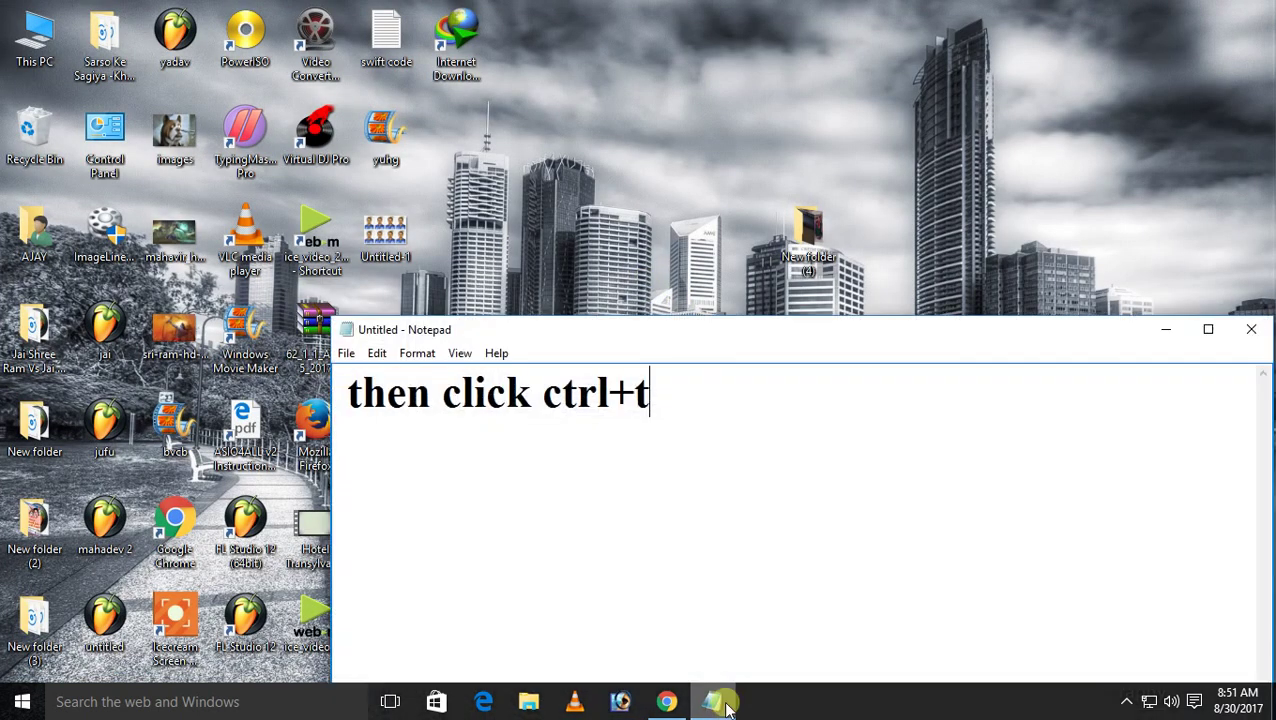
type("Thanks for watching")
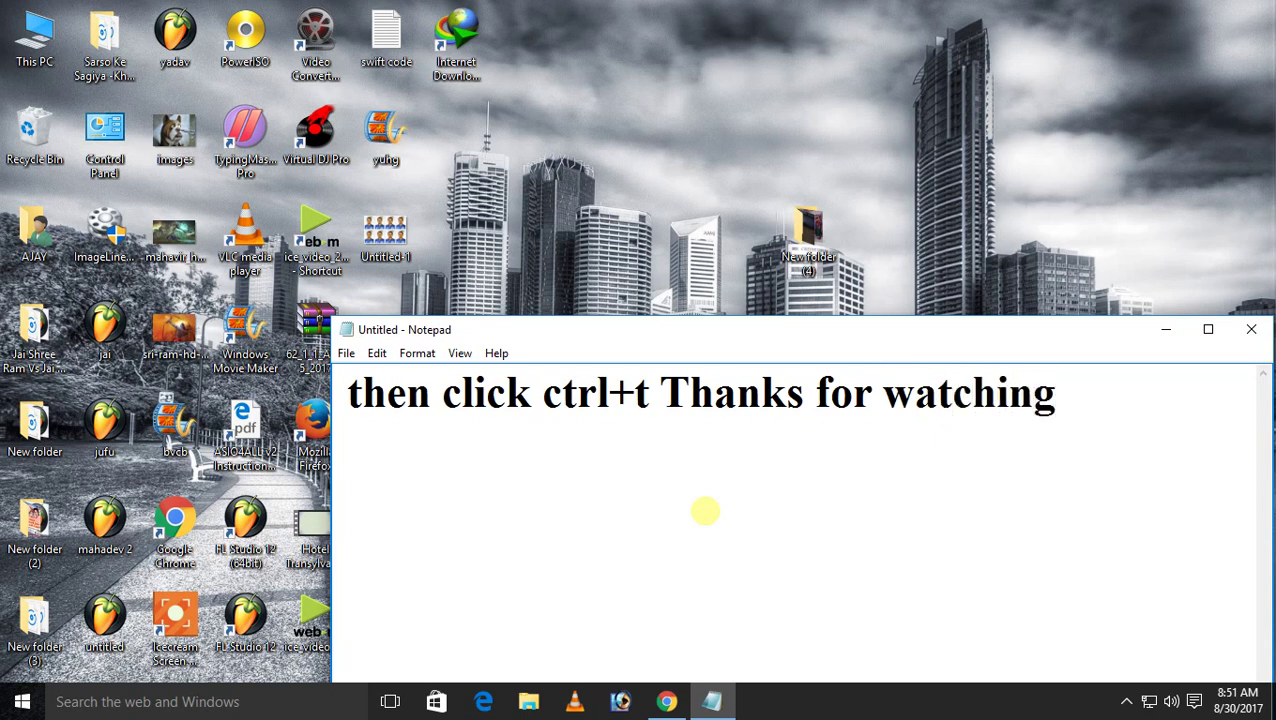
type(" my")
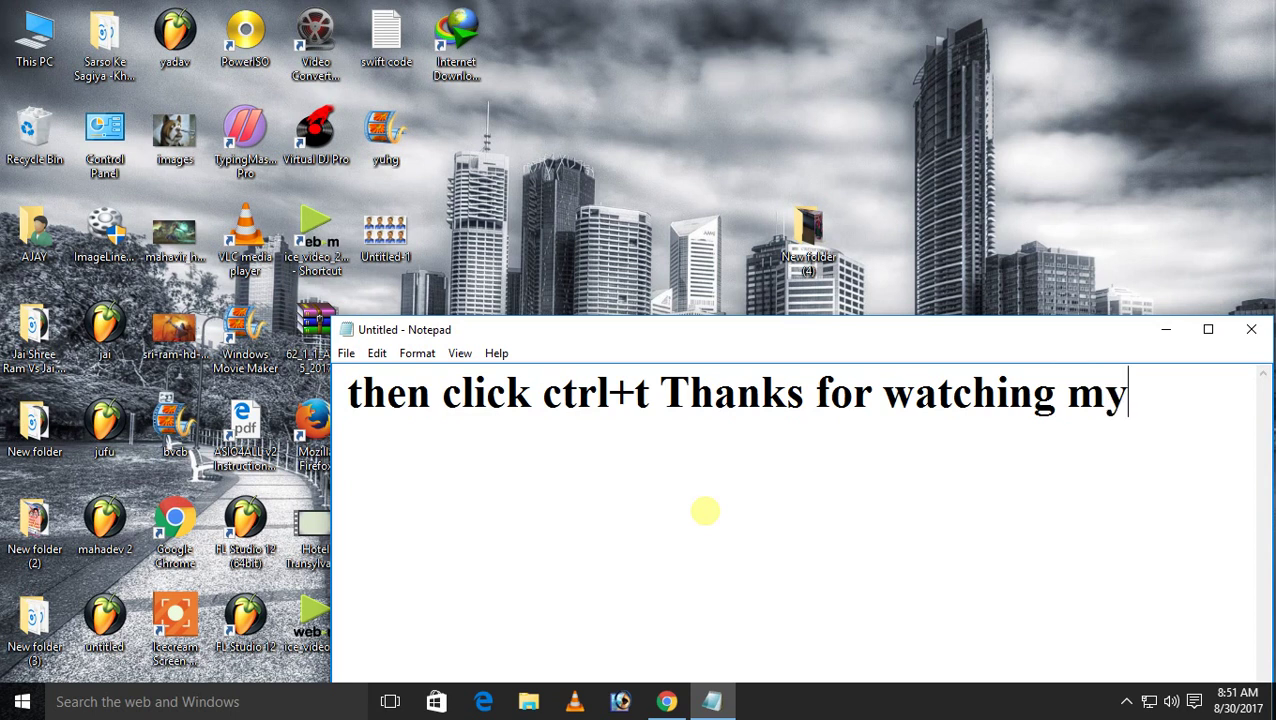
type(" video")
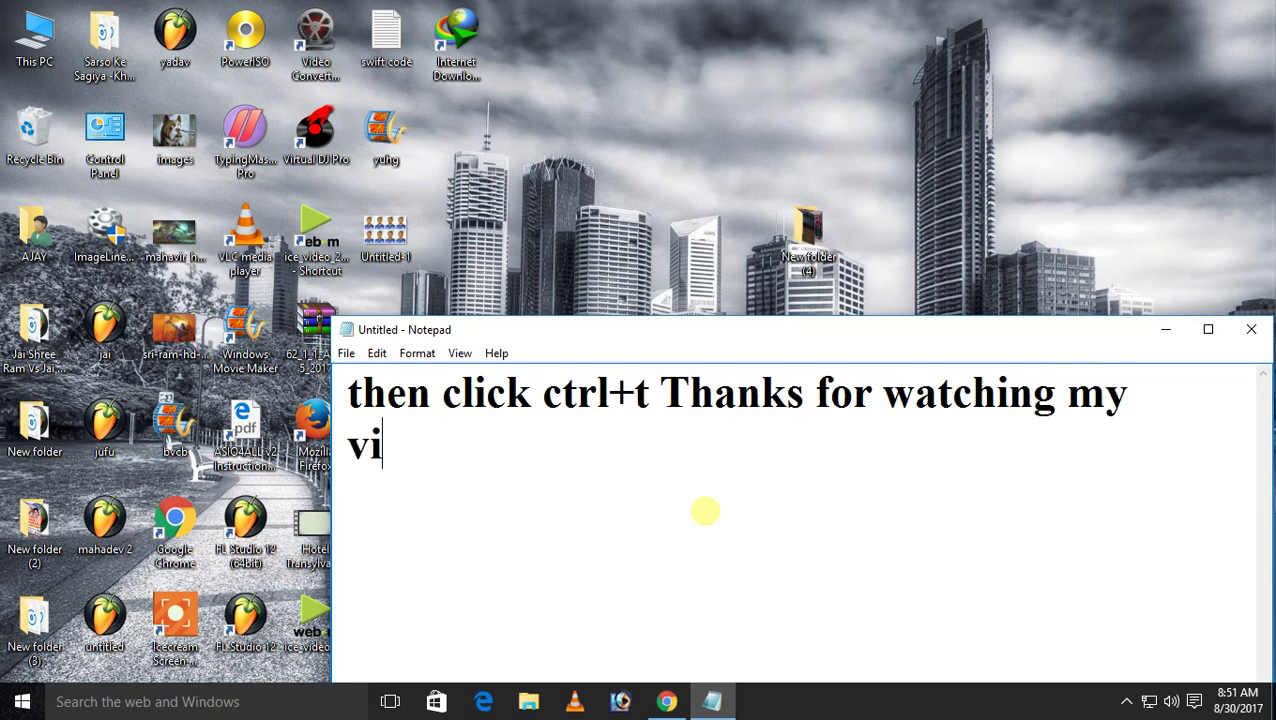